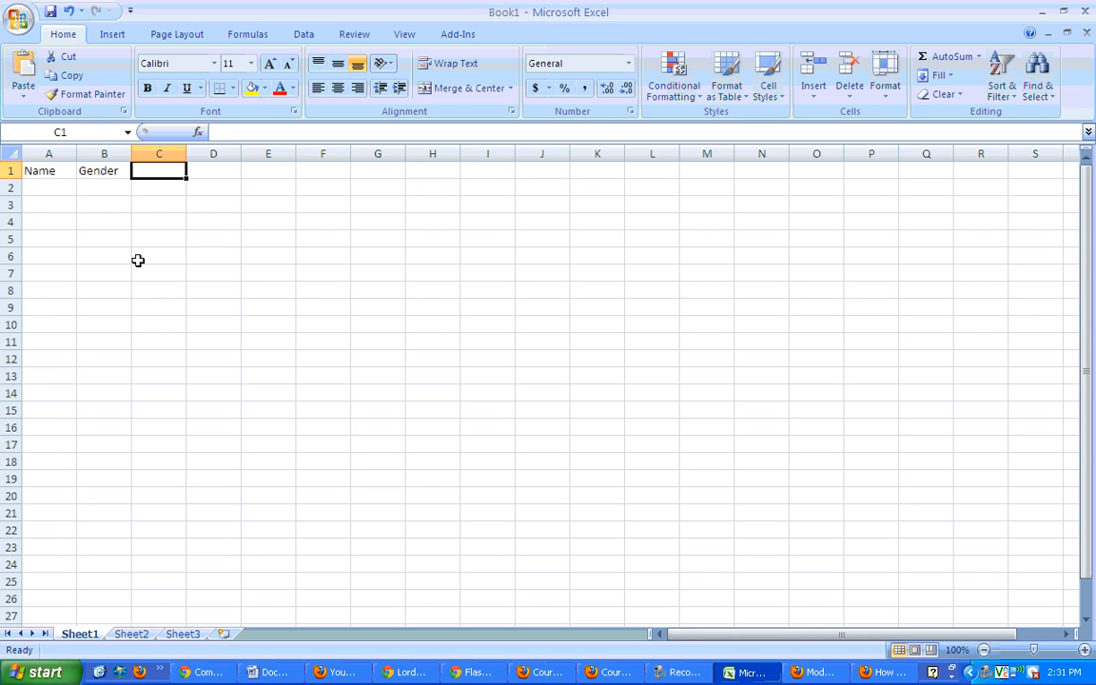
Add the column headings Grade in C1 and Grouping in D1.
{"action": "type", "text": "Grade"}
{"action": "key", "text": "Tab"}
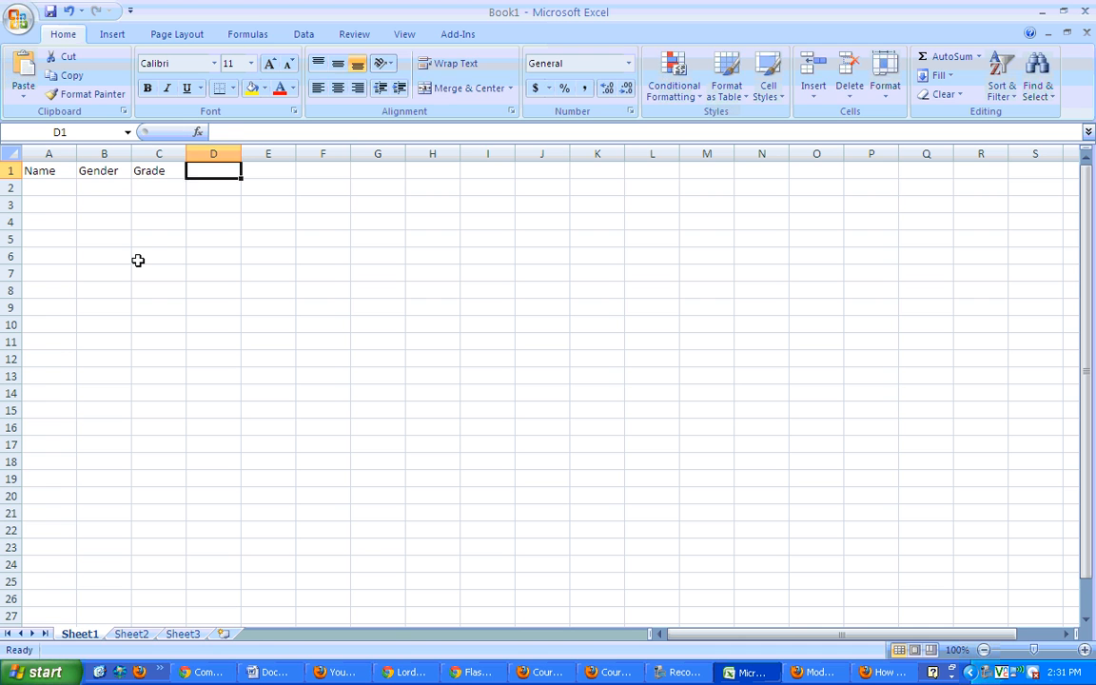
{"action": "type", "text": "Grouping"}
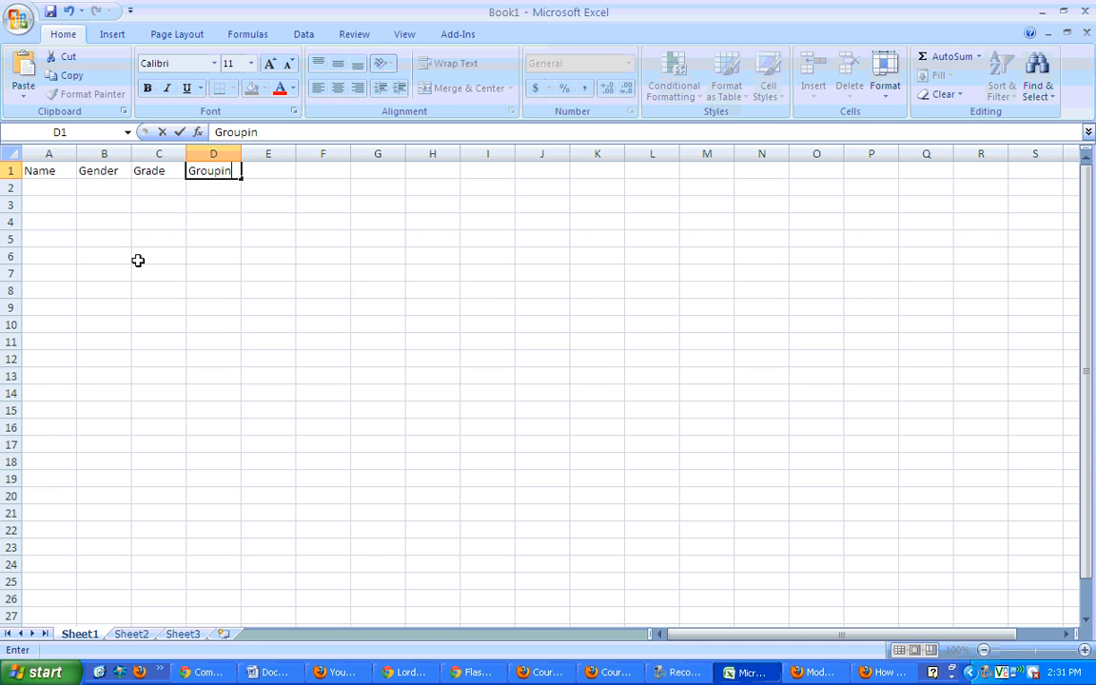
{"action": "key", "text": "Return"}
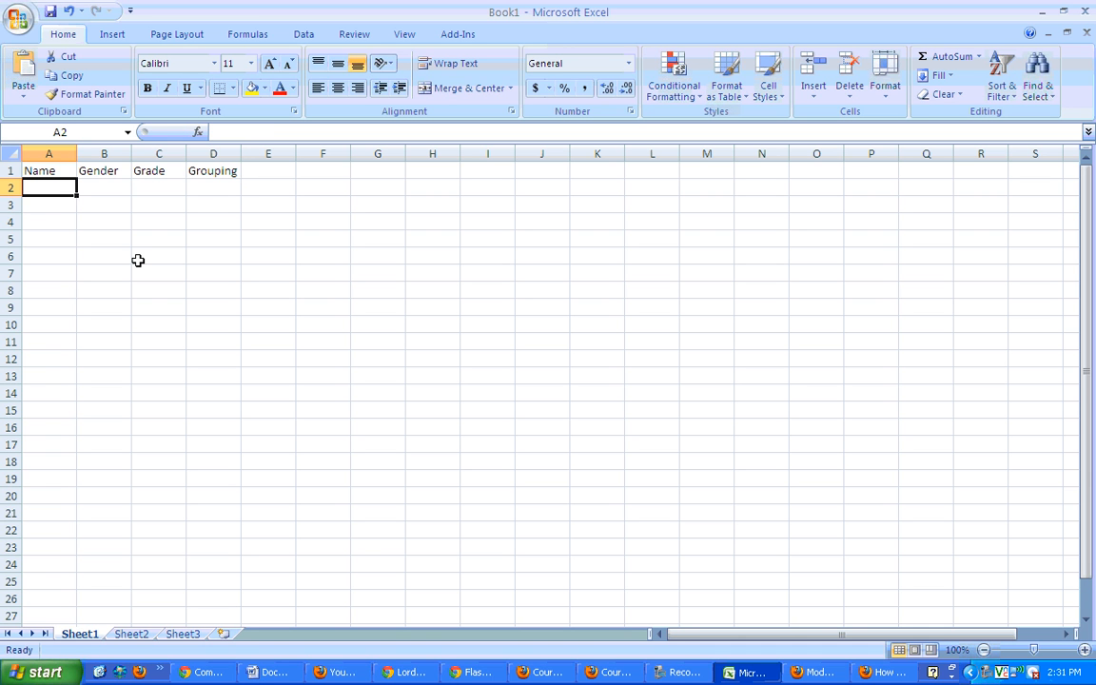
Fill row 2 with the first student's name, gender F, grade 80% and grouping Red.
{"action": "type", "text": "Erin"}
{"action": "key", "text": "Tab"}
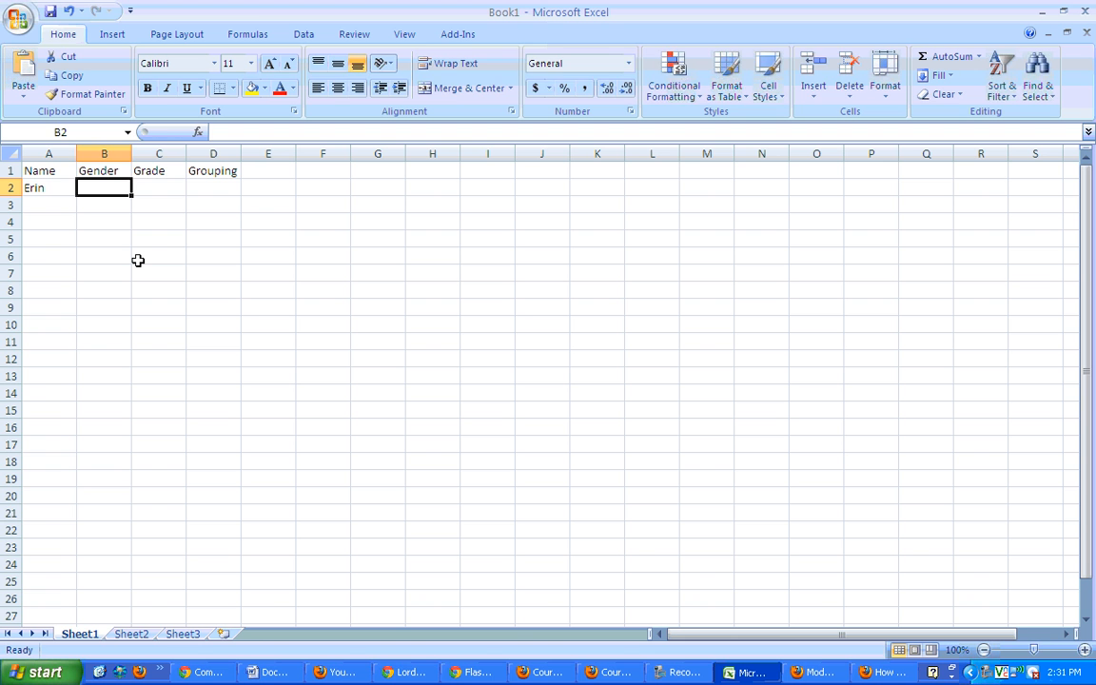
{"action": "type", "text": "F"}
{"action": "key", "text": "Tab"}
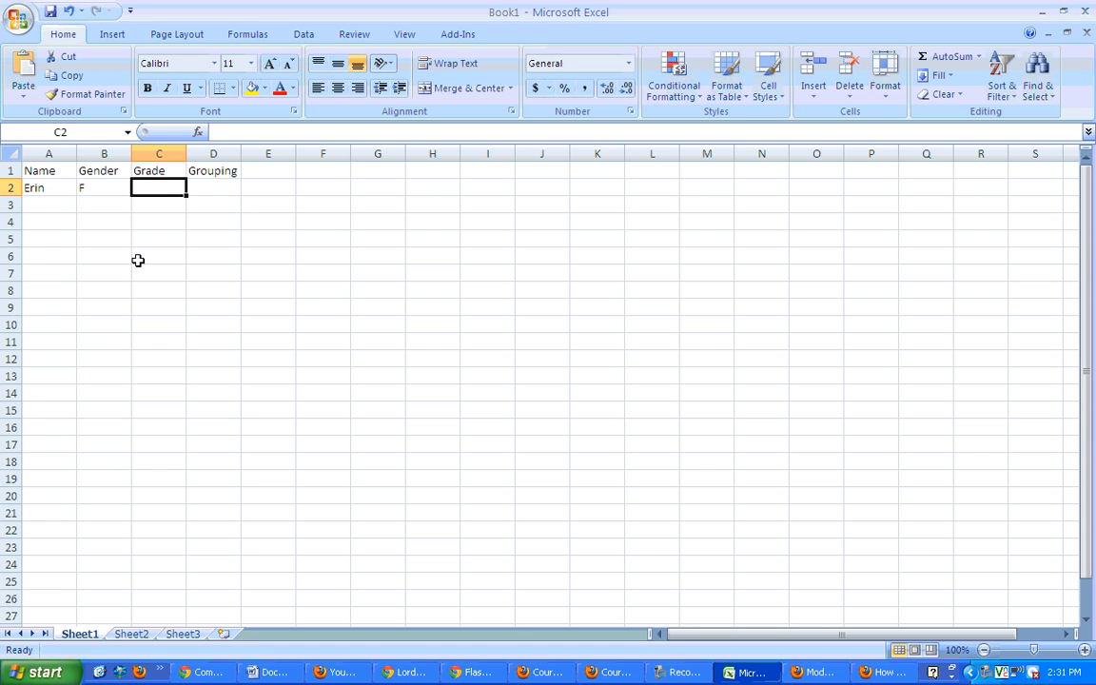
{"action": "type", "text": "80"}
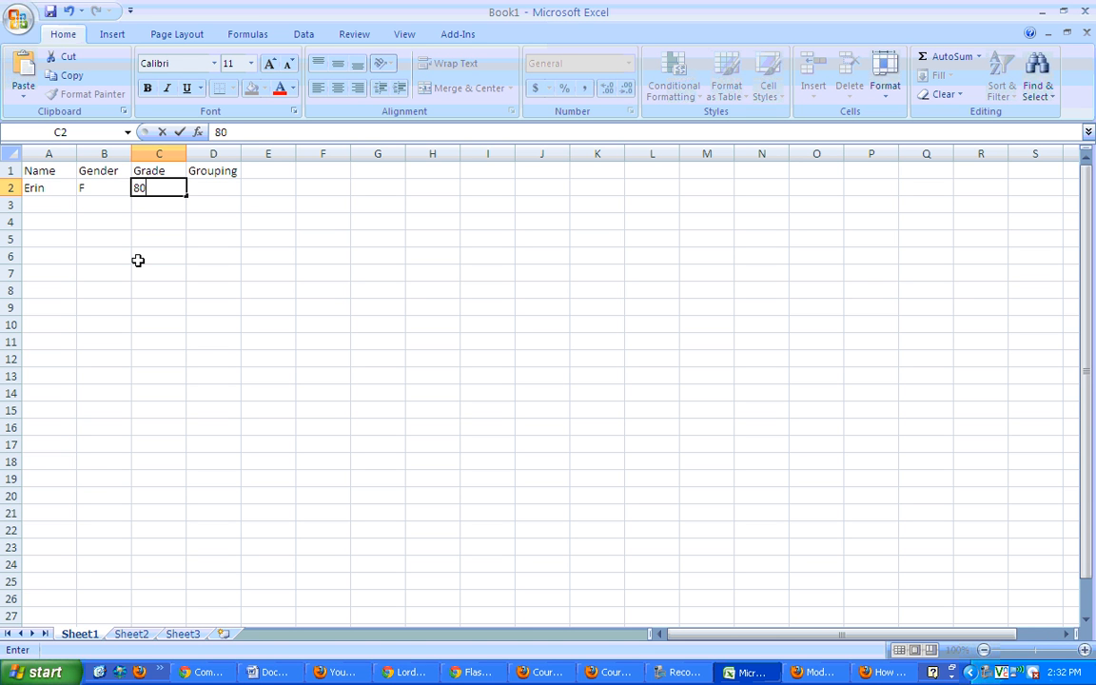
{"action": "type", "text": "%"}
{"action": "key", "text": "Tab"}
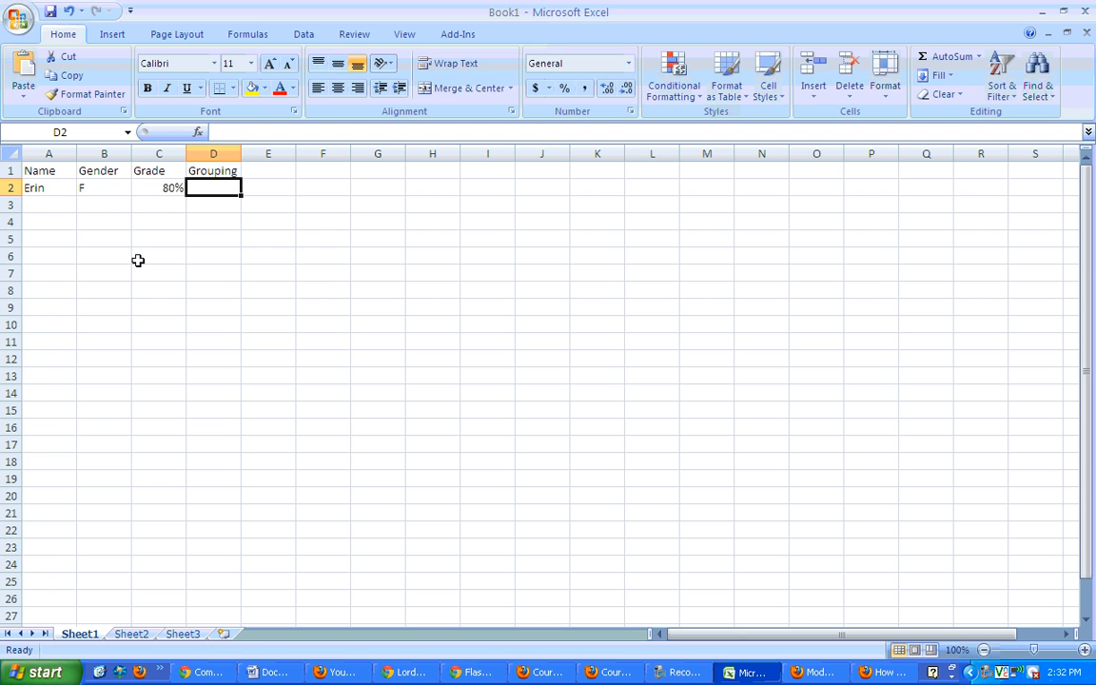
{"action": "type", "text": "Red"}
{"action": "key", "text": "Return"}
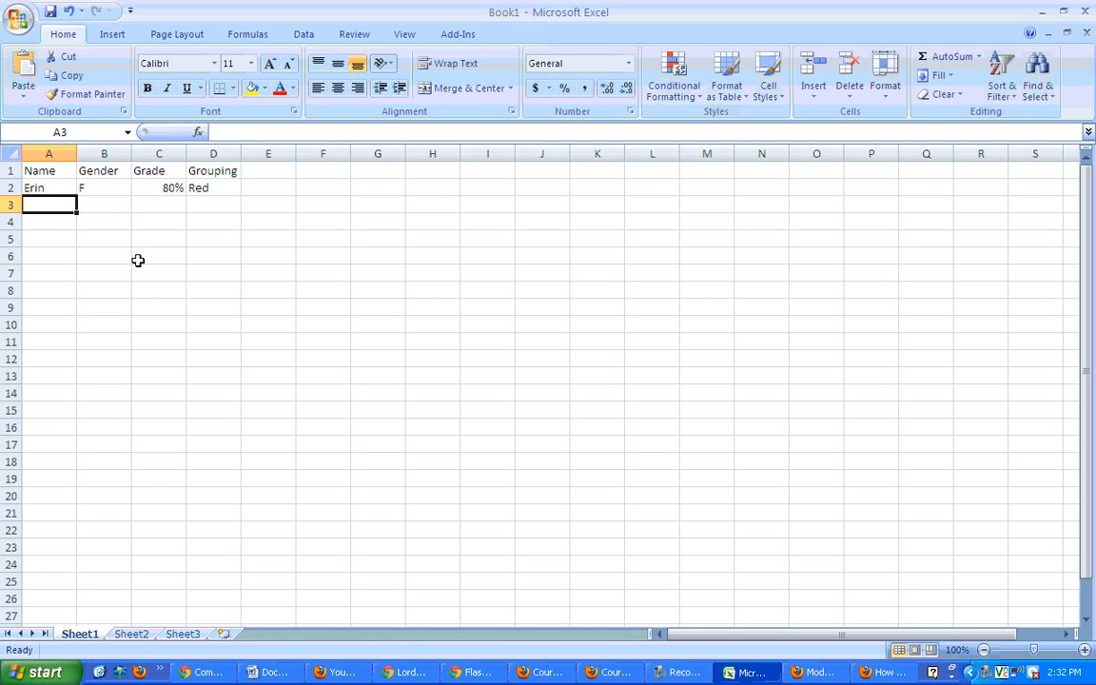
Fill row 3 with the second student's name, gender M, grade 97% and grouping Blue.
{"action": "type", "text": "Dan"}
{"action": "key", "text": "Tab"}
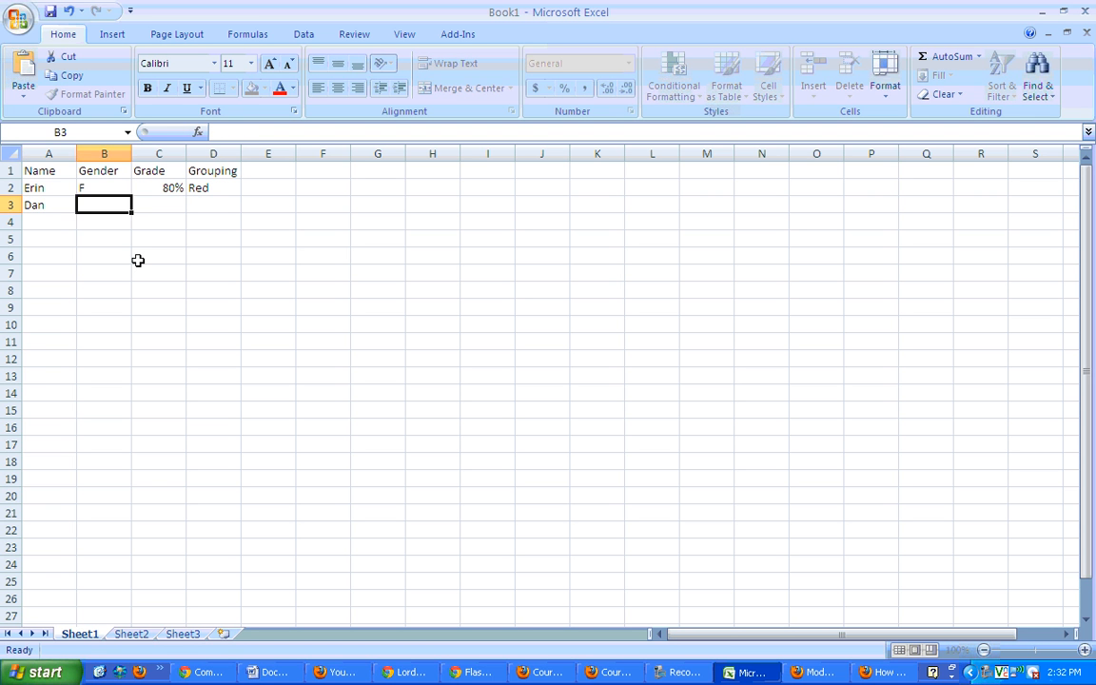
{"action": "type", "text": "M"}
{"action": "key", "text": "Tab"}
{"action": "type", "text": "9"}
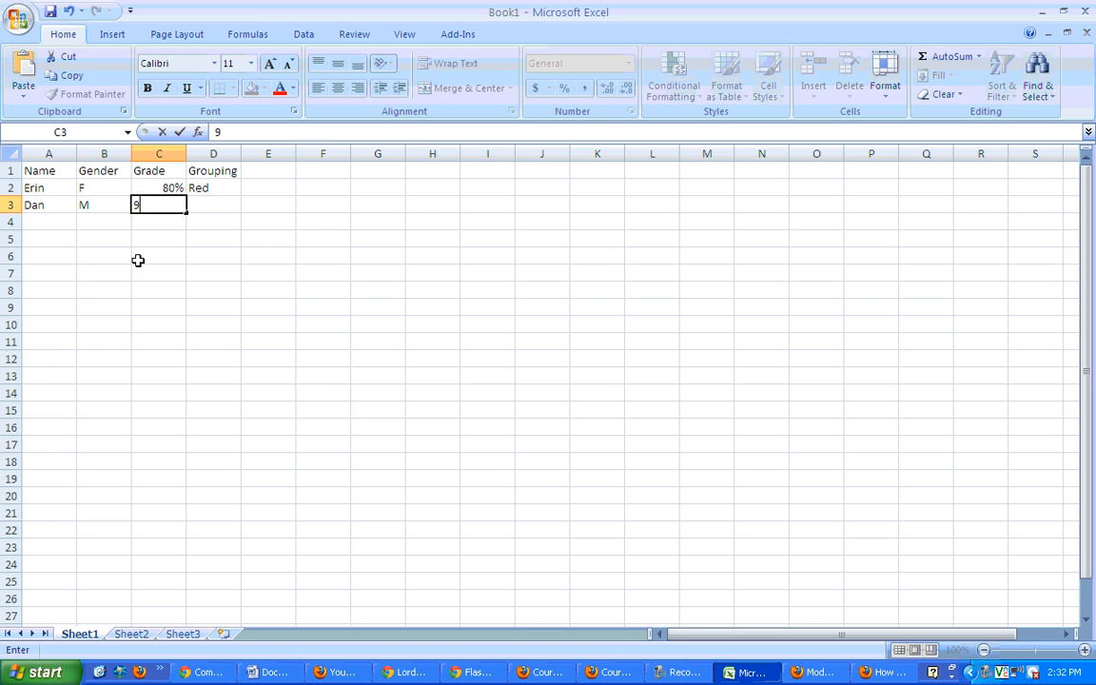
{"action": "type", "text": "7%"}
{"action": "key", "text": "Tab"}
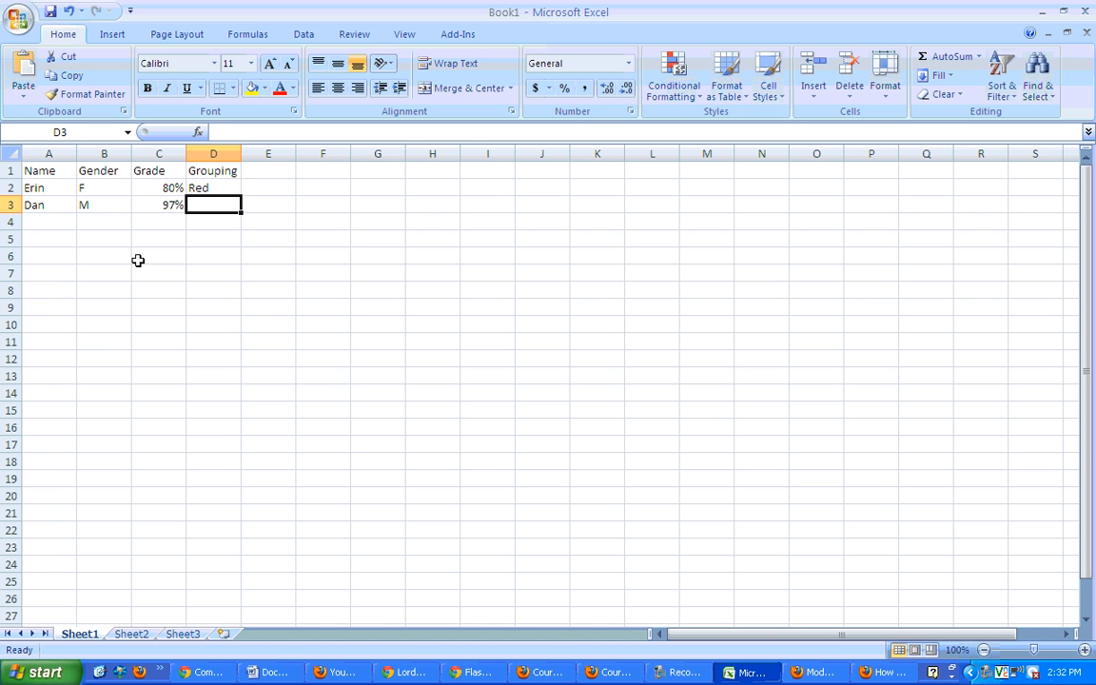
{"action": "type", "text": "Blue"}
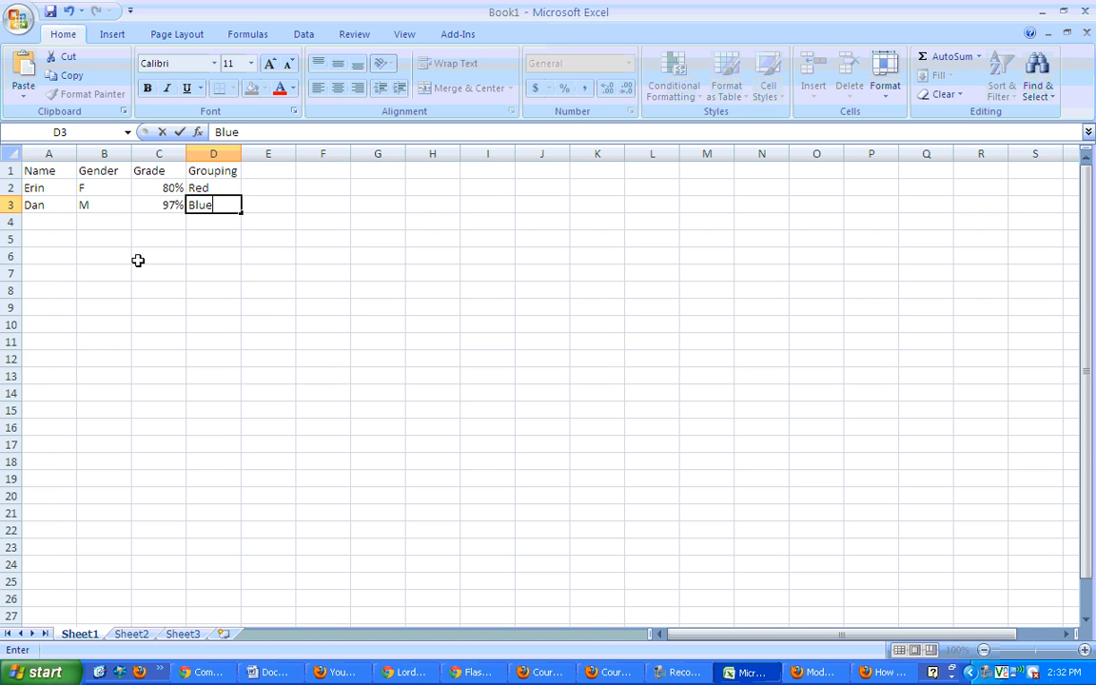
{"action": "key", "text": "Return"}
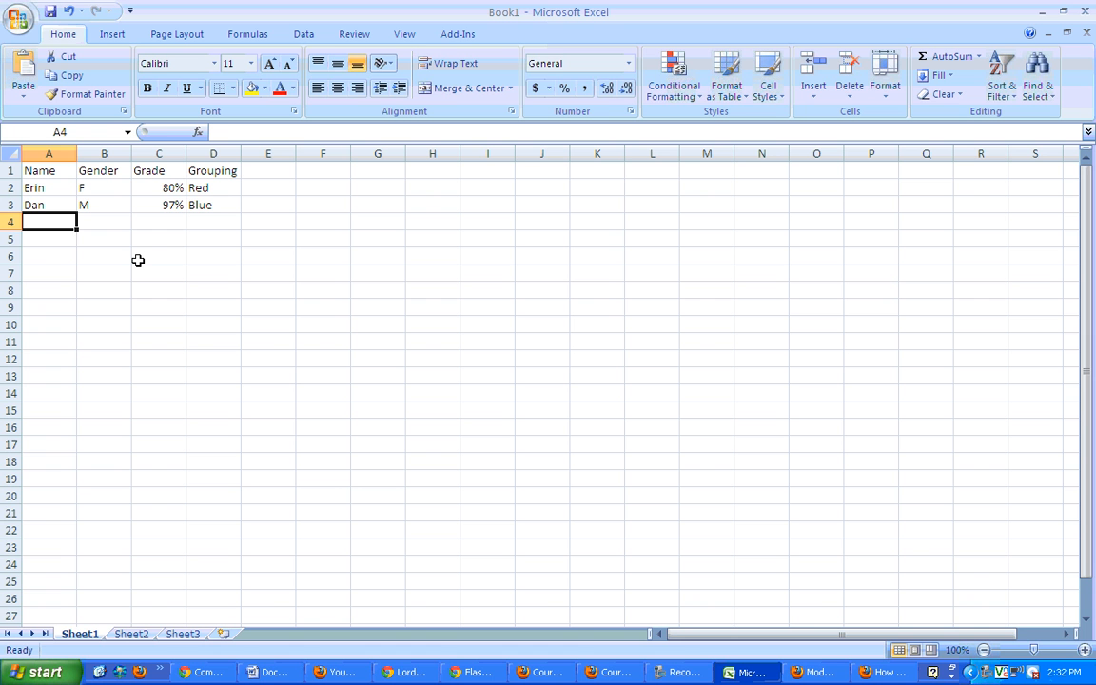
Fill row 4 with the third student's name, gender M, grade 65% and grouping Red.
{"action": "type", "text": "Antonio"}
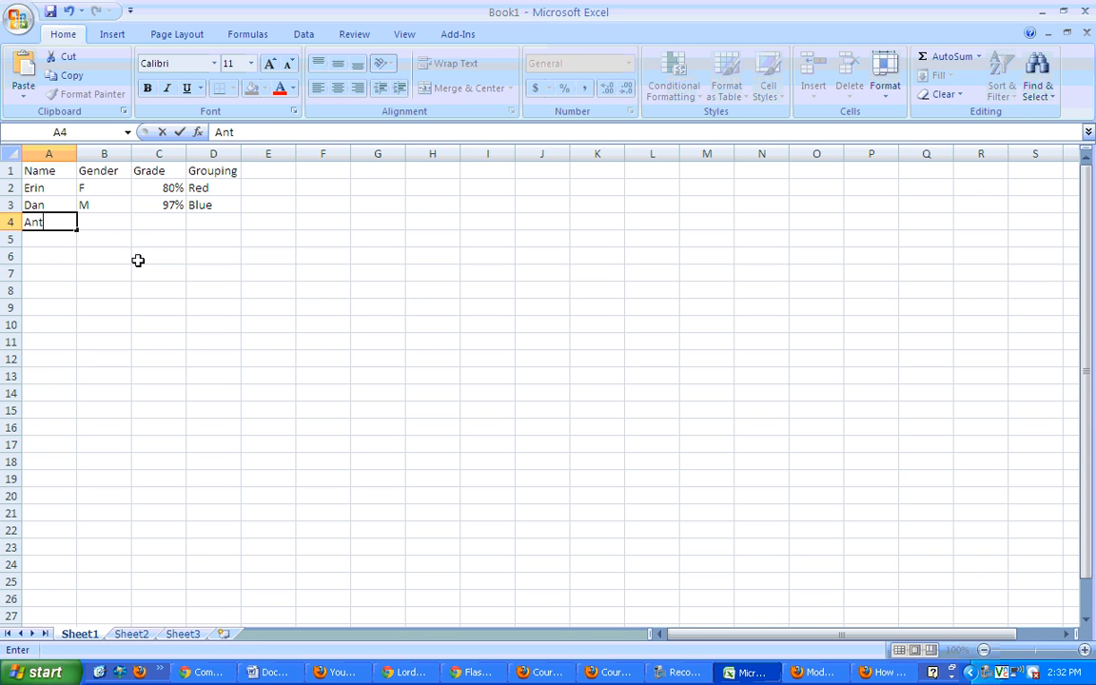
{"action": "key", "text": "Tab"}
{"action": "type", "text": "M"}
{"action": "key", "text": "Tab"}
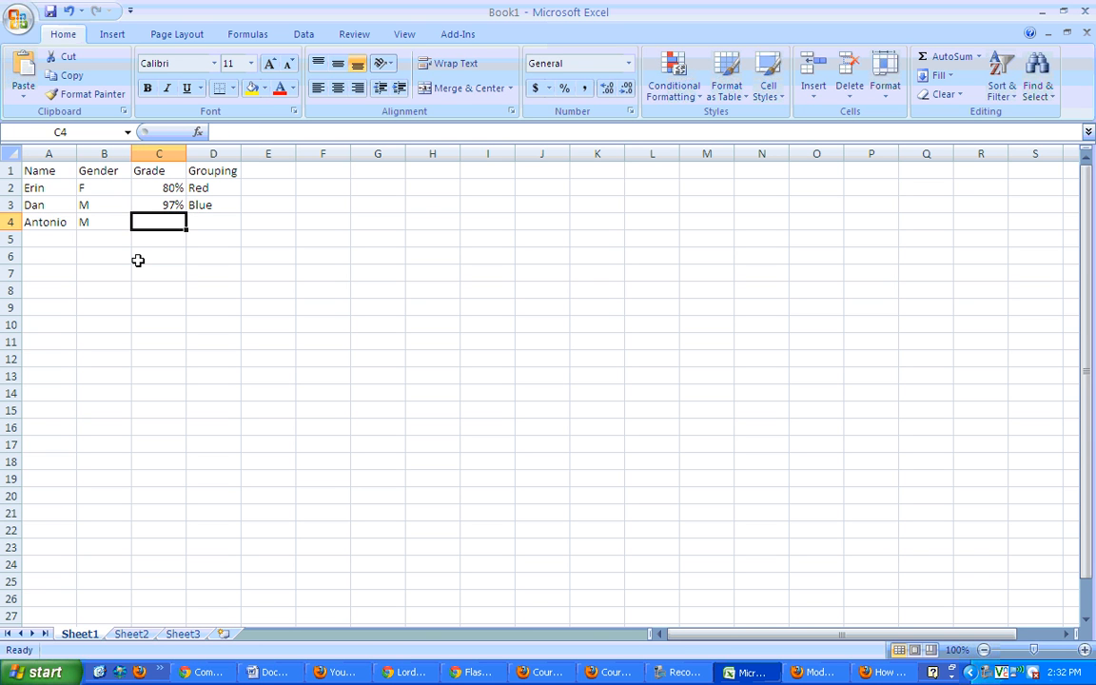
{"action": "type", "text": "65%"}
{"action": "key", "text": "Tab"}
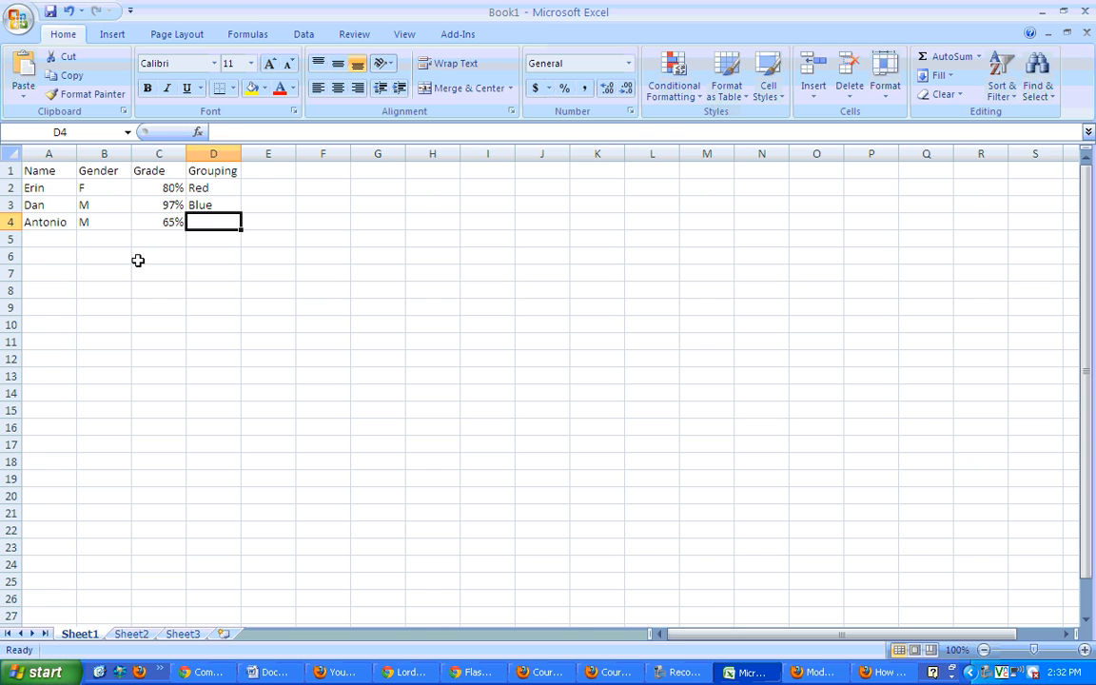
{"action": "type", "text": "Red"}
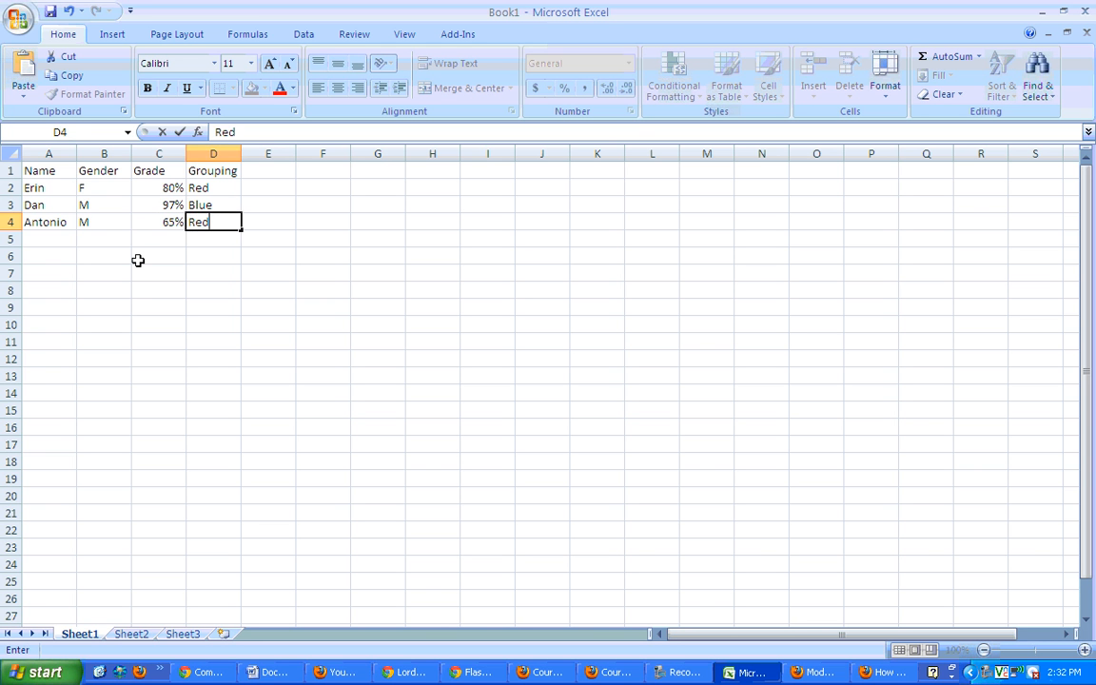
{"action": "key", "text": "Return"}
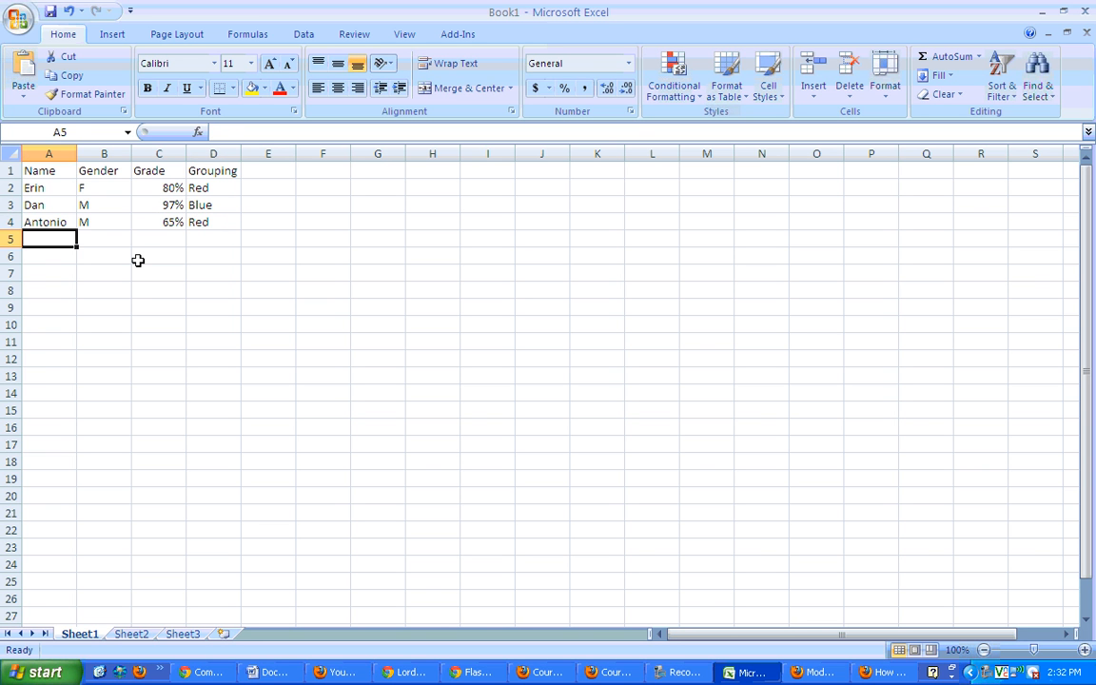
Fill row 5 with the fourth student's name, gender F, grade 79% and grouping Green.
{"action": "type", "text": "Shawna"}
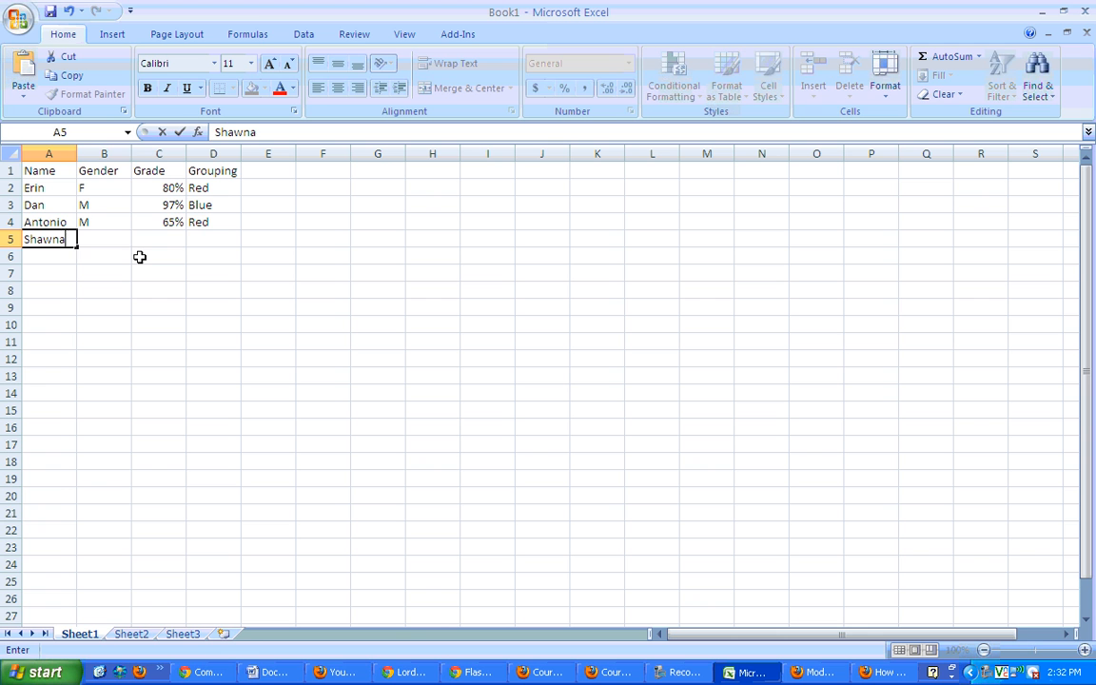
{"action": "key", "text": "Tab"}
{"action": "type", "text": "F"}
{"action": "key", "text": "Tab"}
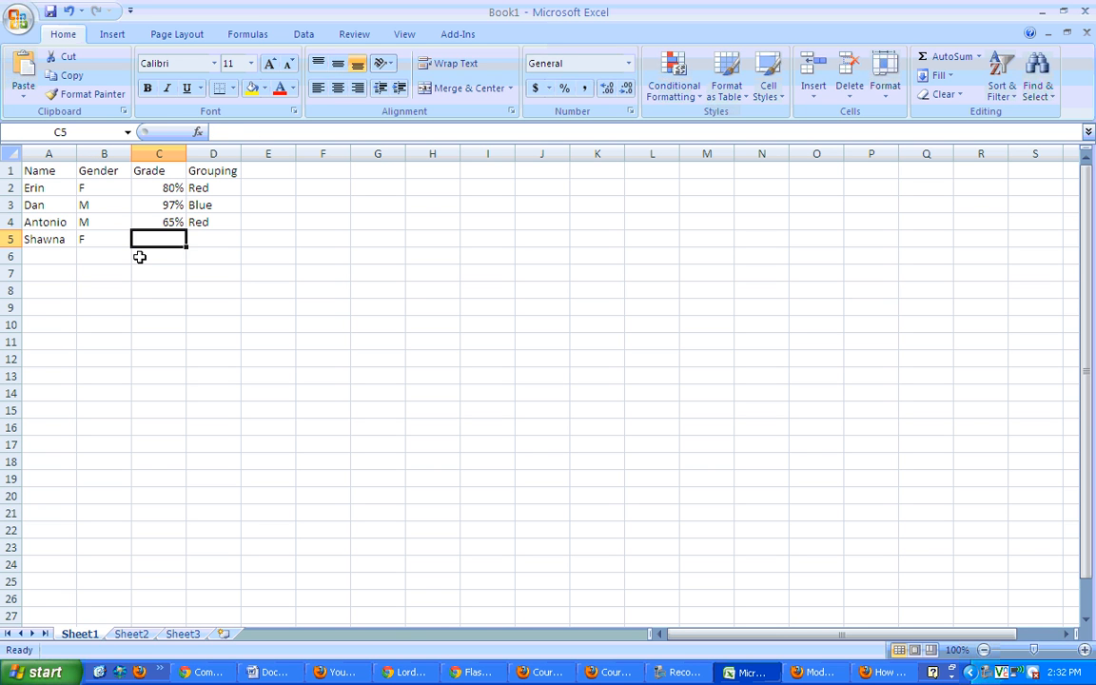
{"action": "type", "text": "79"}
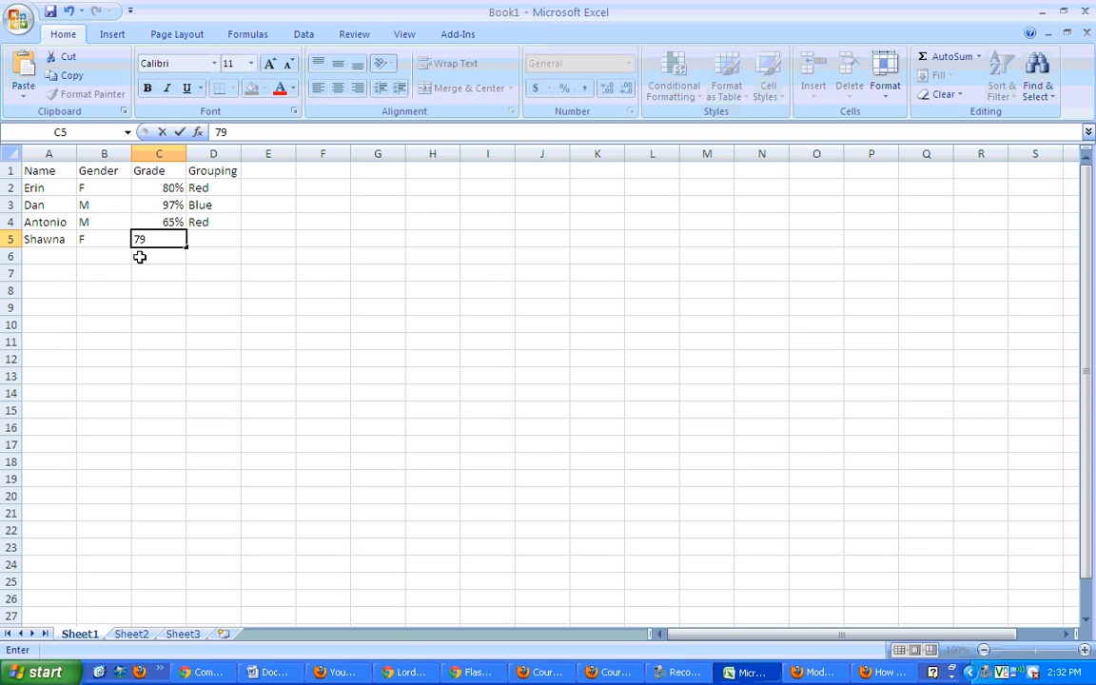
{"action": "type", "text": "%"}
{"action": "key", "text": "Tab"}
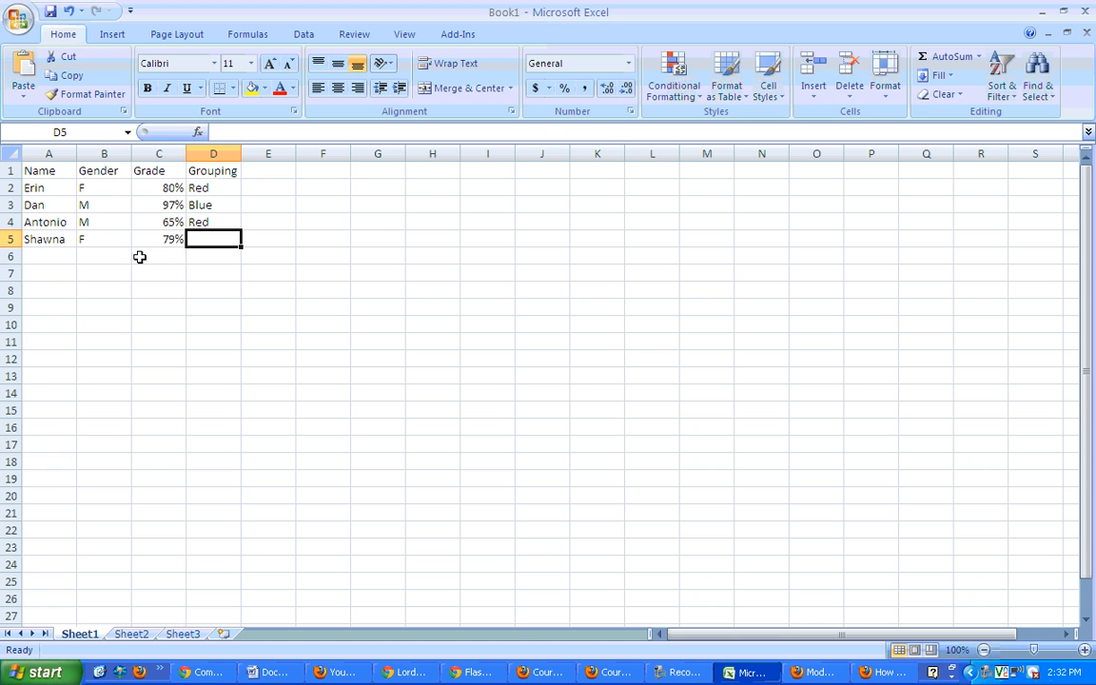
{"action": "type", "text": "Green"}
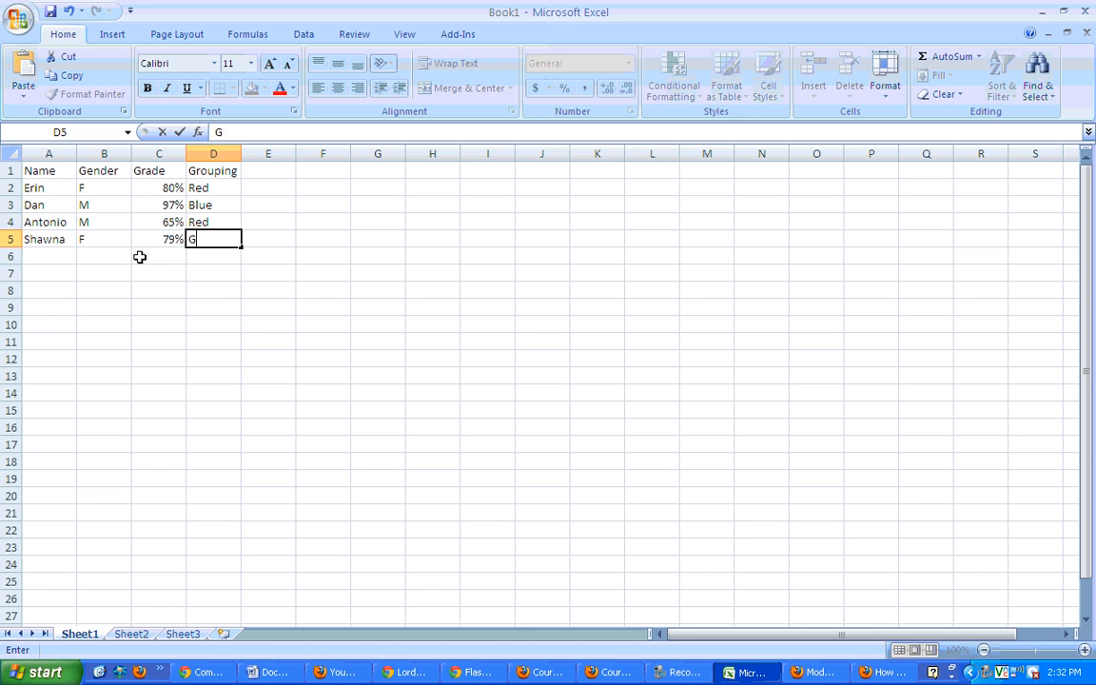
{"action": "key", "text": "Return"}
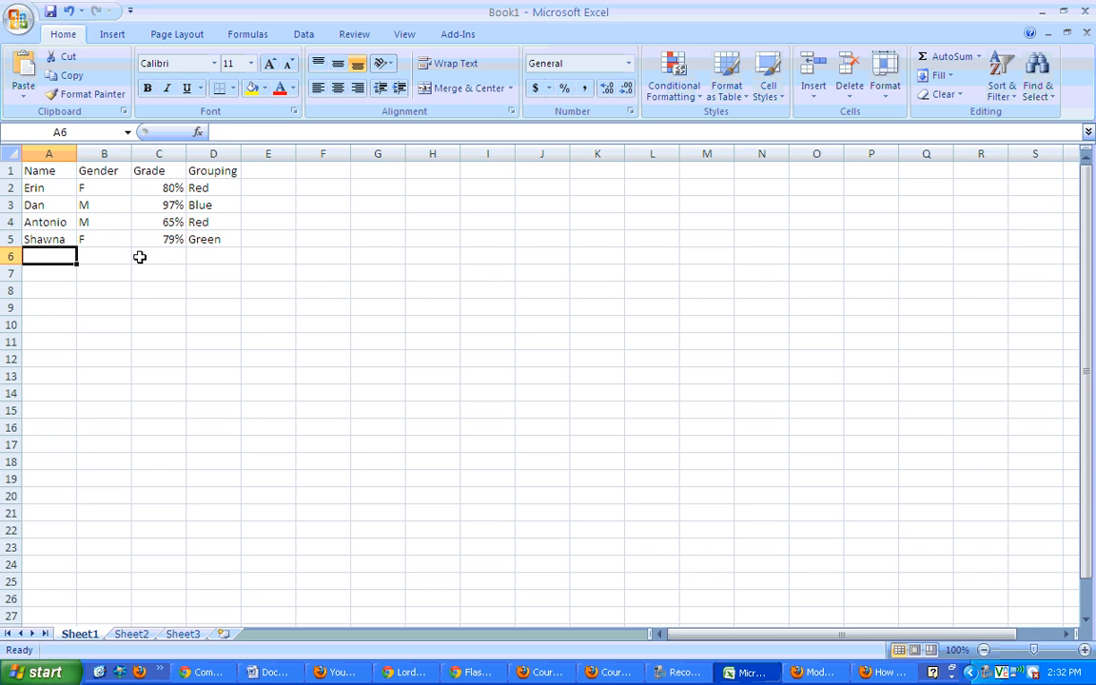
Fill row 6 with the fifth student's name, gender F, grade 99% and grouping Red.
{"action": "type", "text": "Gail"}
{"action": "key", "text": "Tab"}
{"action": "type", "text": "F"}
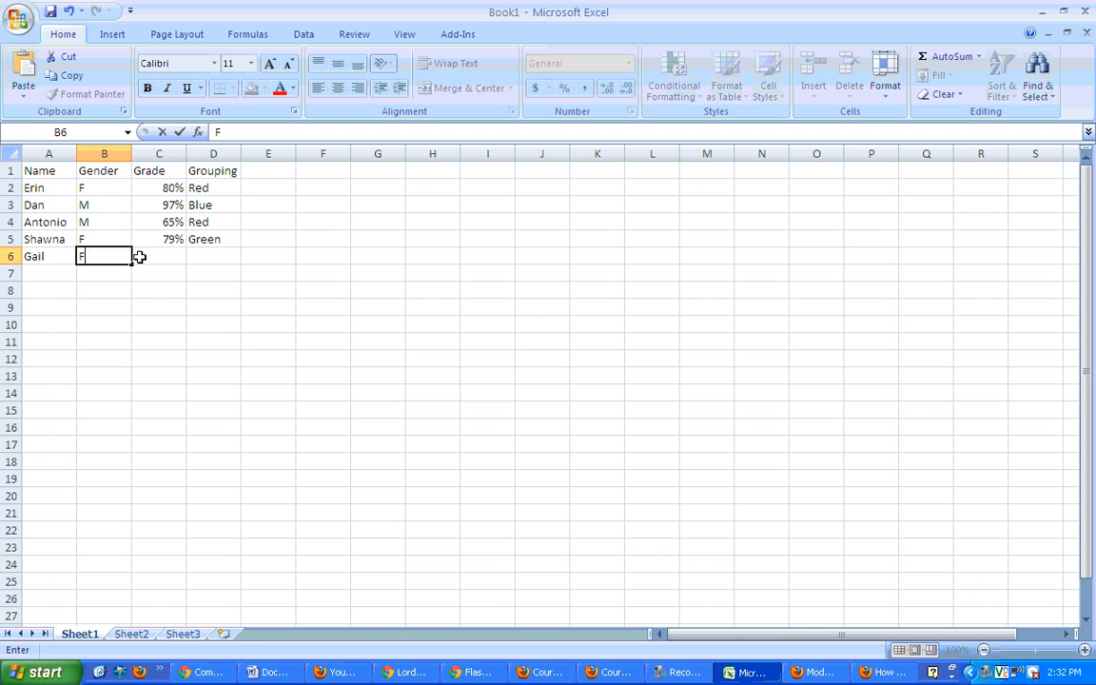
{"action": "key", "text": "Tab"}
{"action": "type", "text": "("}
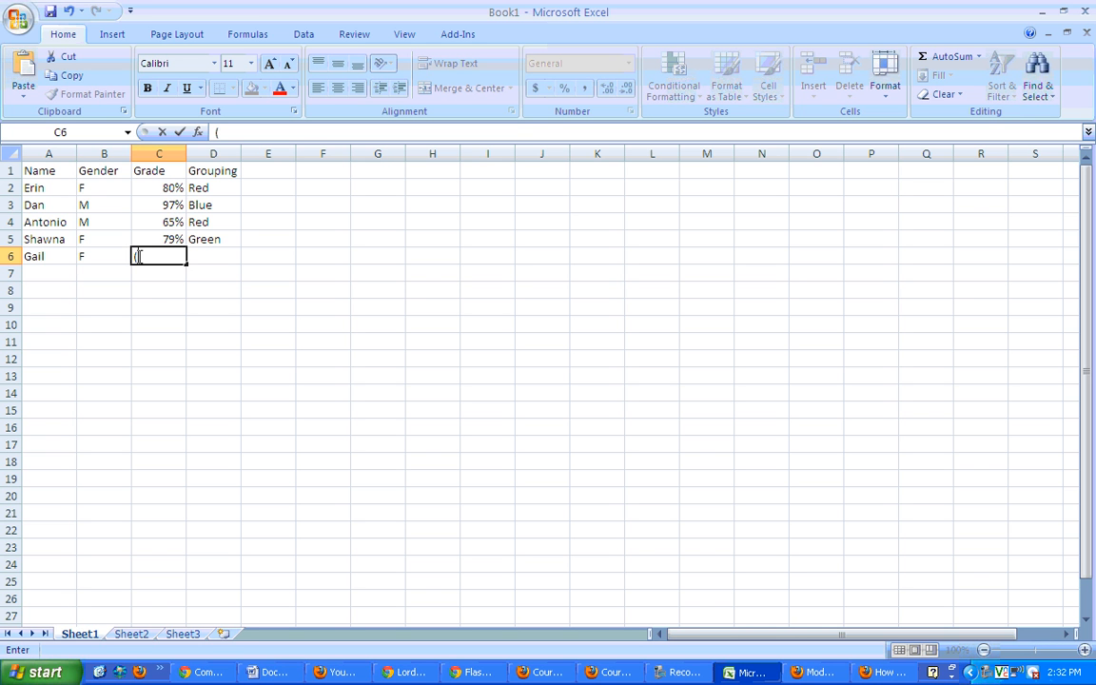
{"action": "type", "text": "99%"}
{"action": "key", "text": "Tab"}
{"action": "type", "text": "Red"}
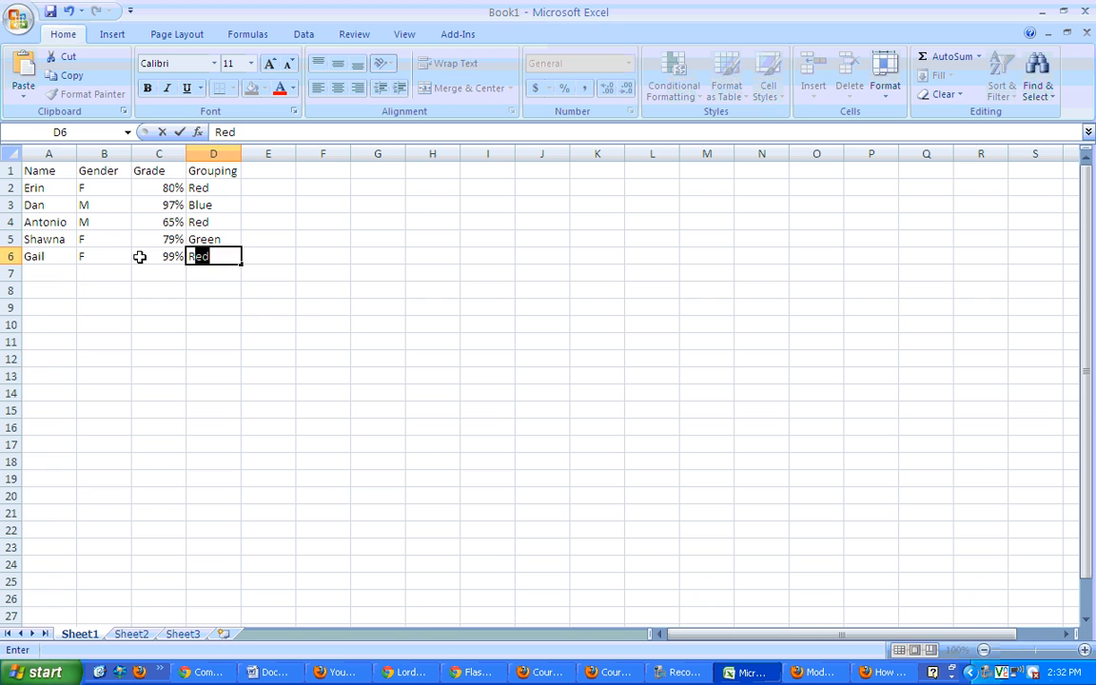
{"action": "key", "text": "Return"}
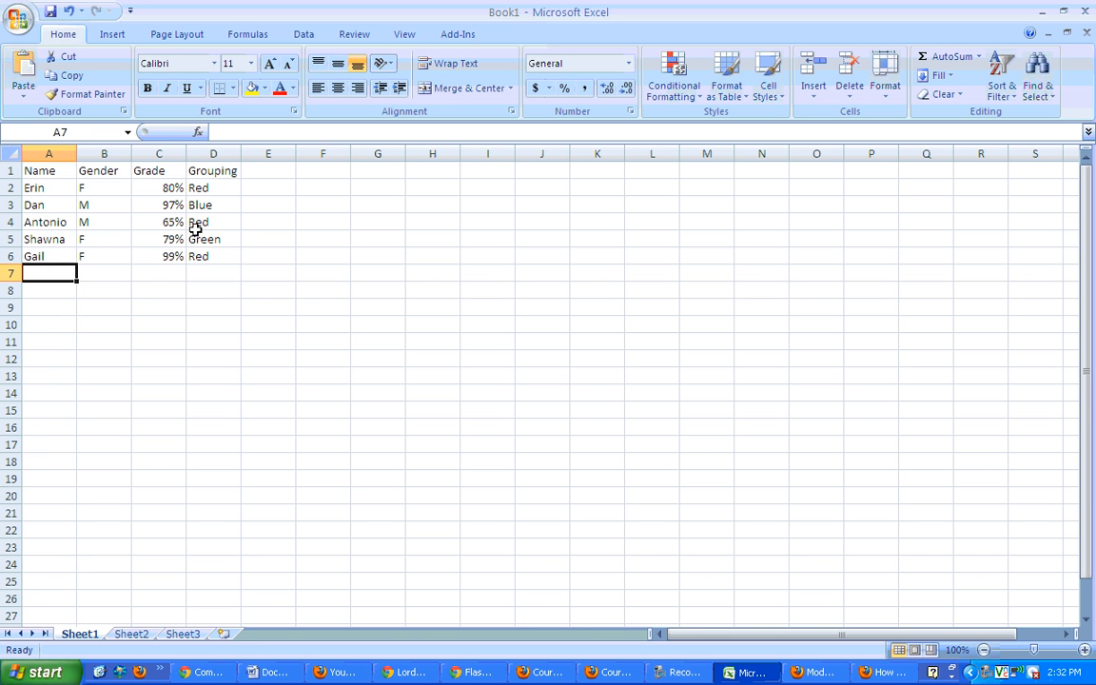
Turn on filtering for the header row A1:D1, covering Name, Gender, Grade and Grouping.
{"action": "left_click_drag", "start_coordinate": [52, 172], "coordinate": [200, 174]}
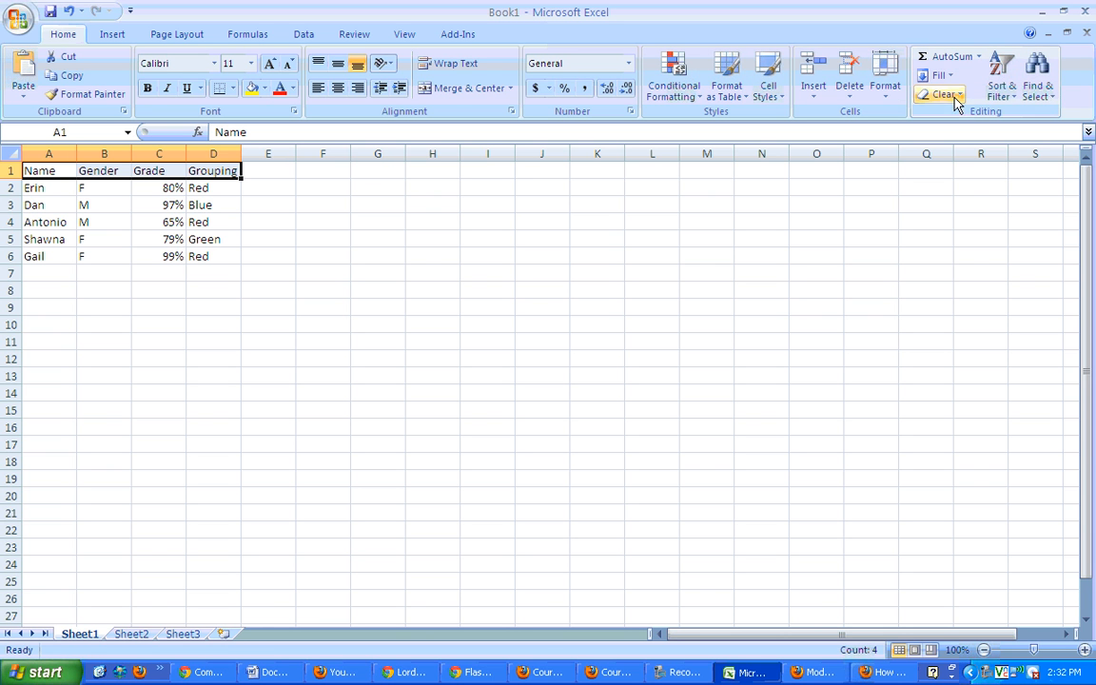
{"action": "left_click", "coordinate": [1016, 95]}
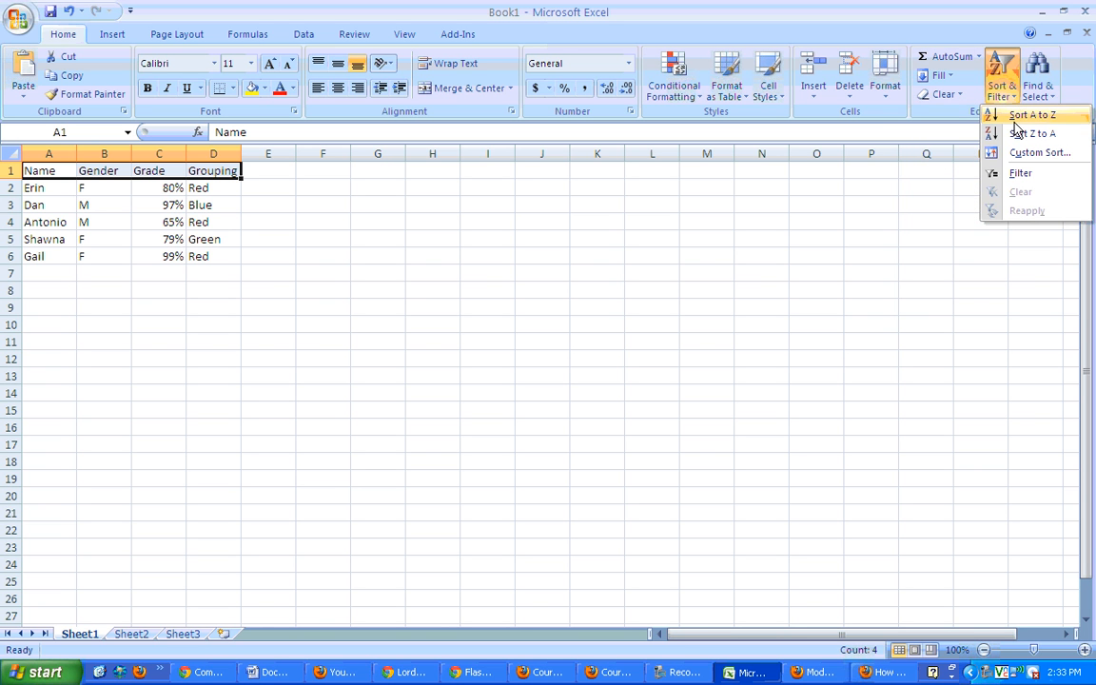
{"action": "left_click", "coordinate": [1020, 175]}
{"action": "left_click", "coordinate": [210, 237]}
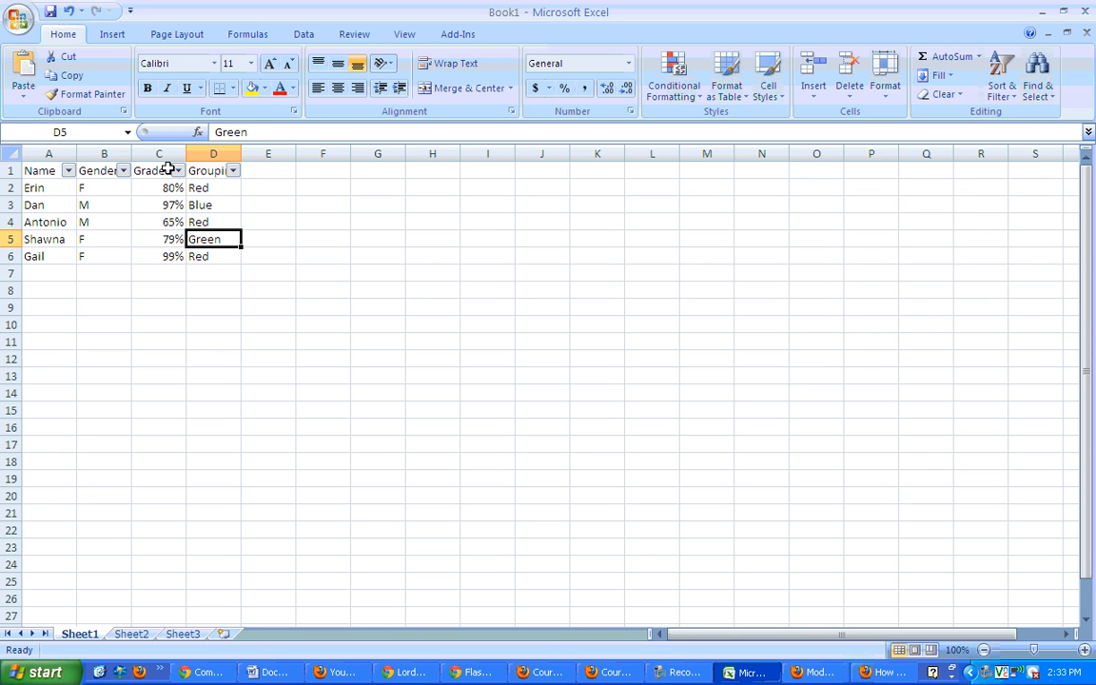
{"action": "left_click", "coordinate": [178, 170]}
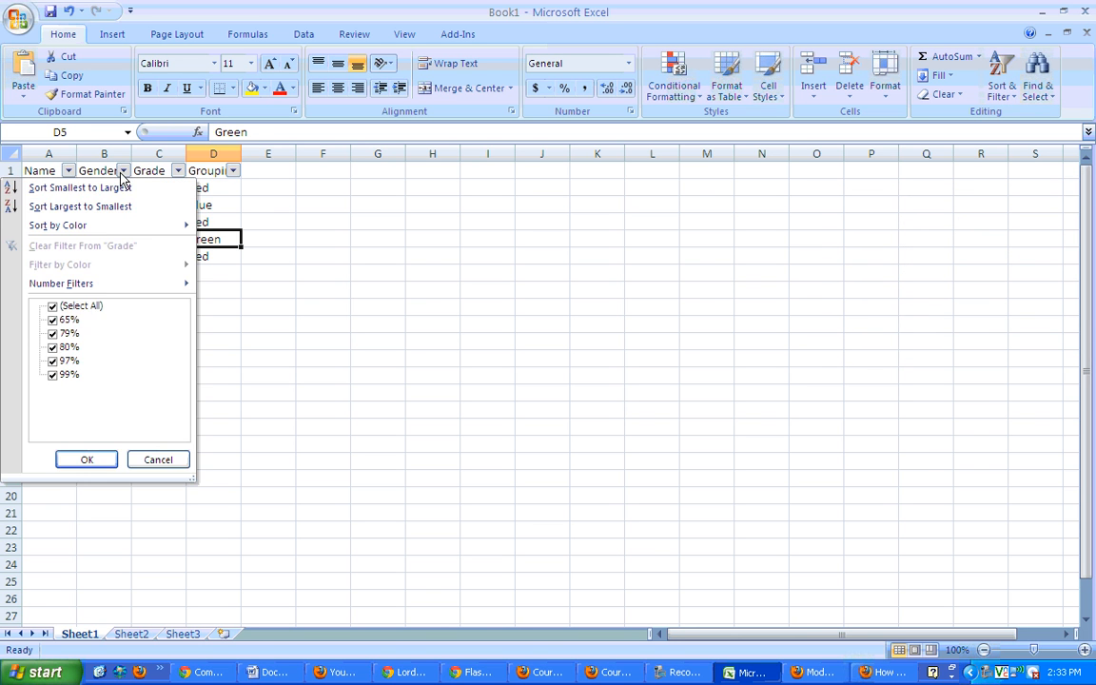
{"action": "left_click", "coordinate": [81, 168]}
{"action": "left_click", "coordinate": [68, 170]}
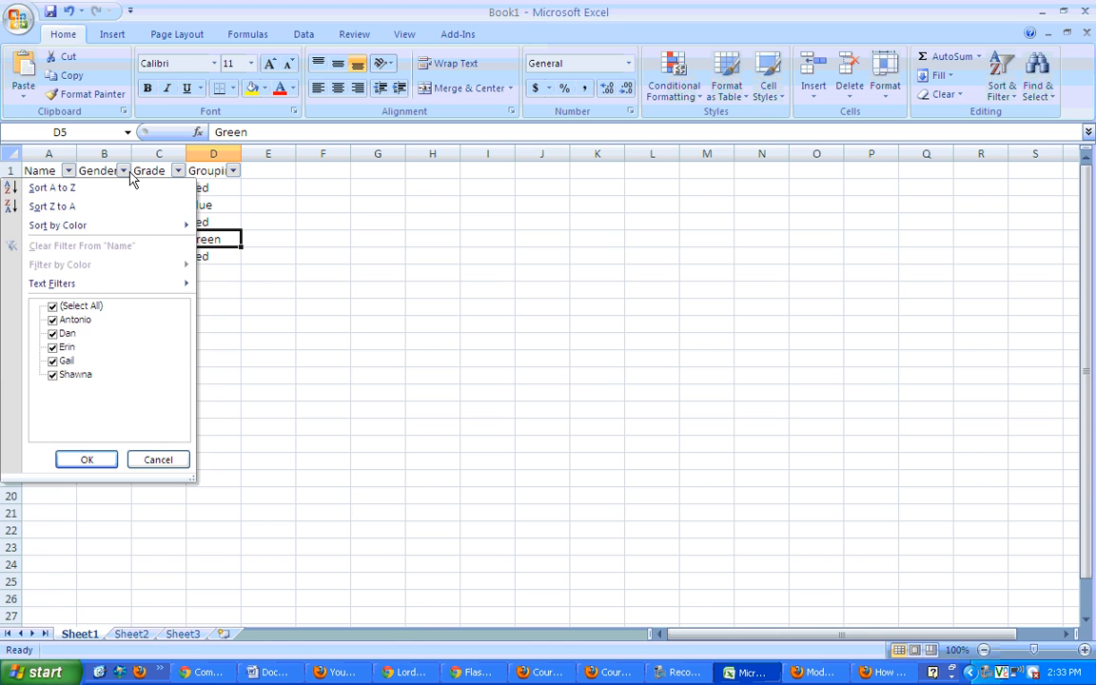
{"action": "left_click", "coordinate": [123, 171]}
Filter the Gender column to show only F by excluding M.
{"action": "left_click", "coordinate": [124, 171]}
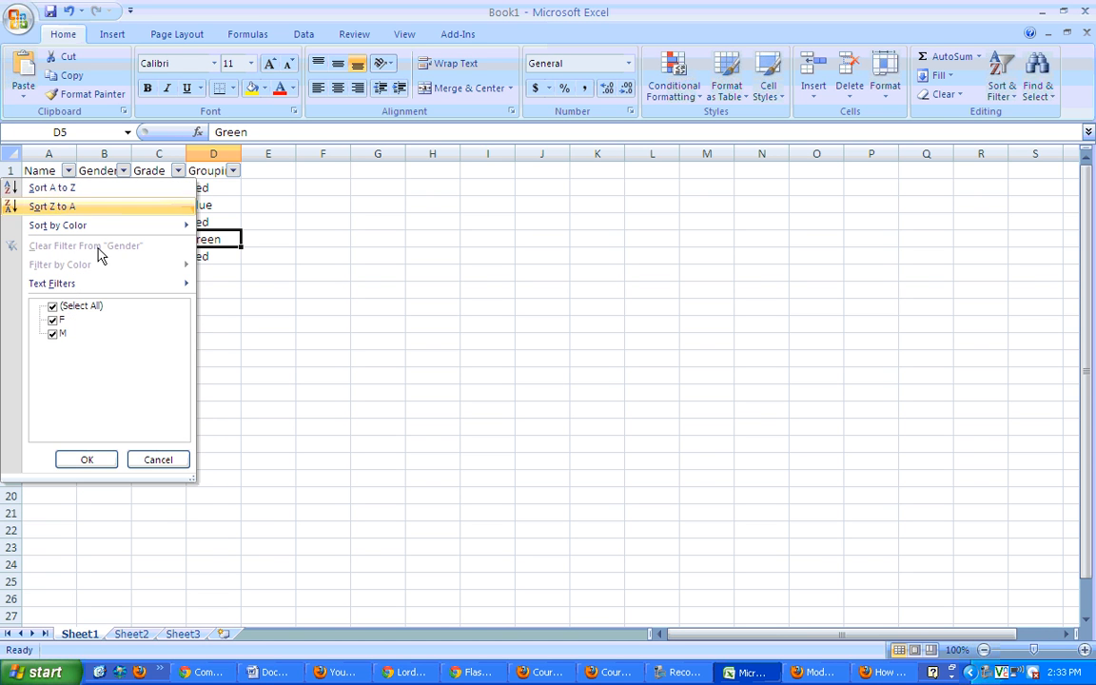
{"action": "left_click", "coordinate": [54, 333]}
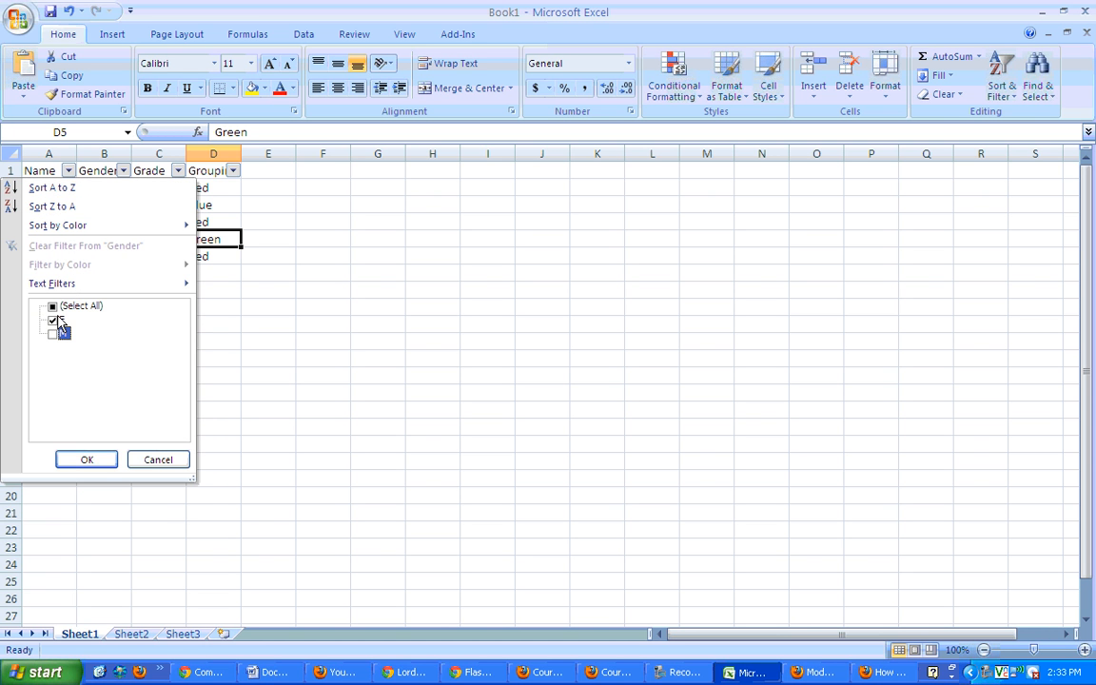
{"action": "left_click", "coordinate": [87, 460]}
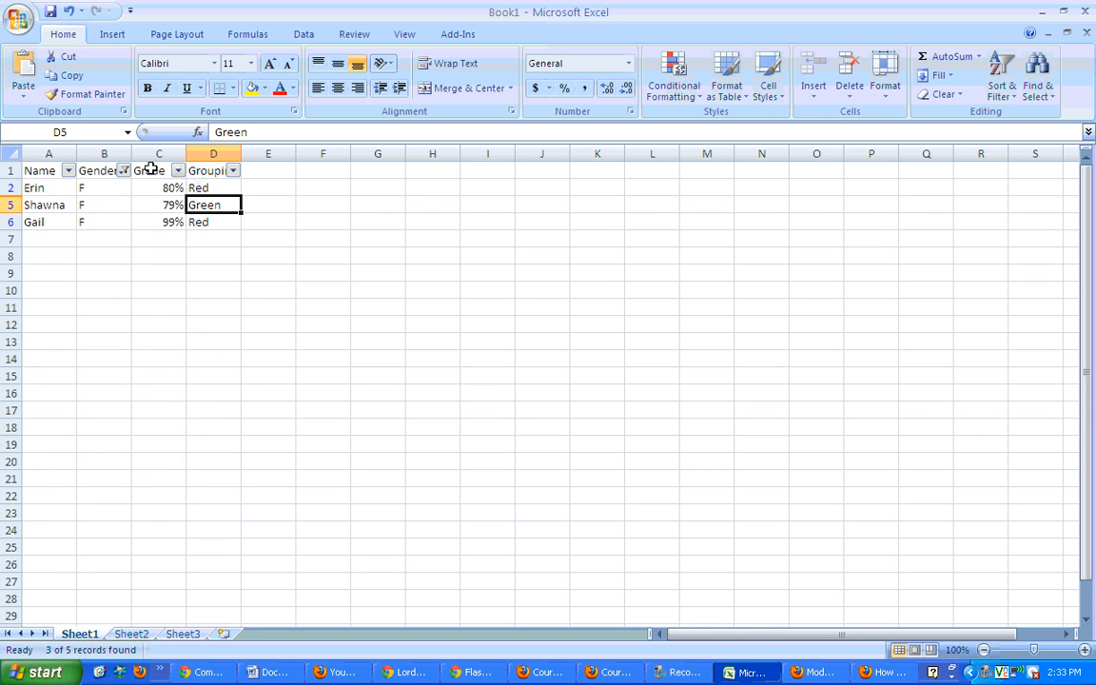
Include M again in the Gender column's filter to show all students.
{"action": "left_click", "coordinate": [124, 171]}
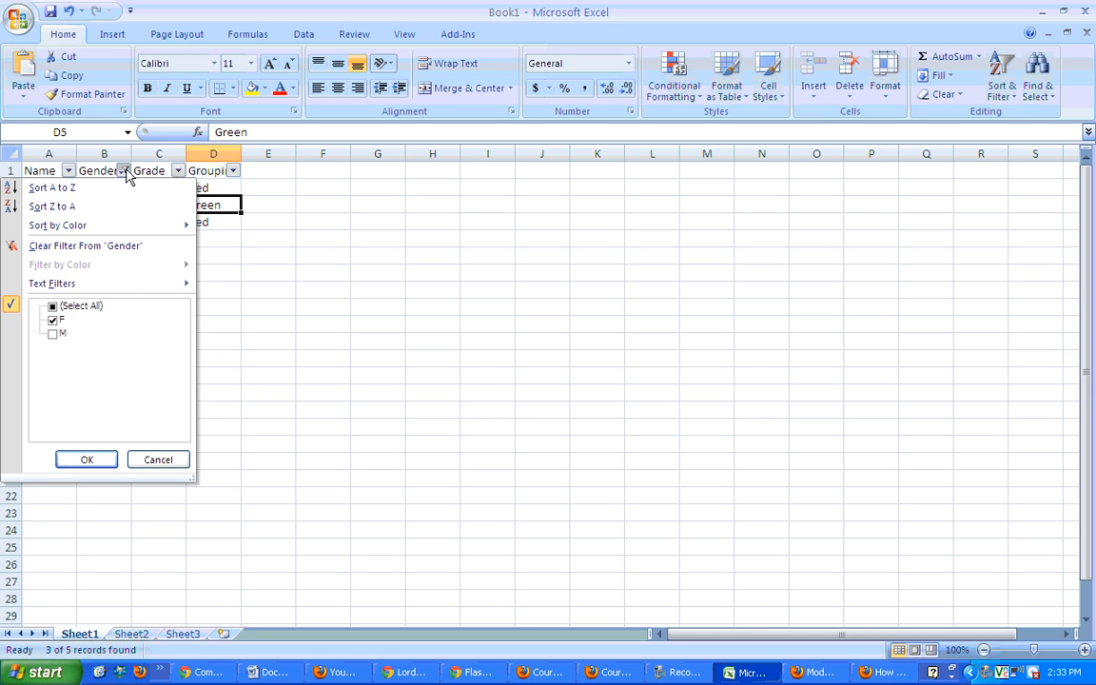
{"action": "left_click", "coordinate": [54, 333]}
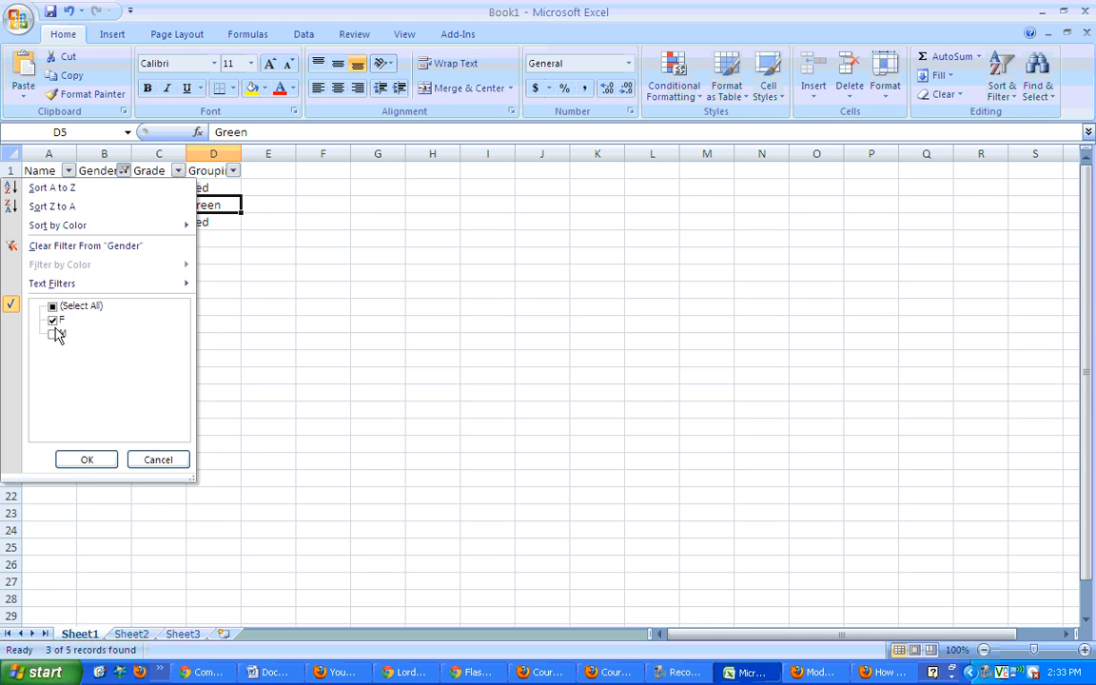
{"action": "left_click", "coordinate": [87, 461]}
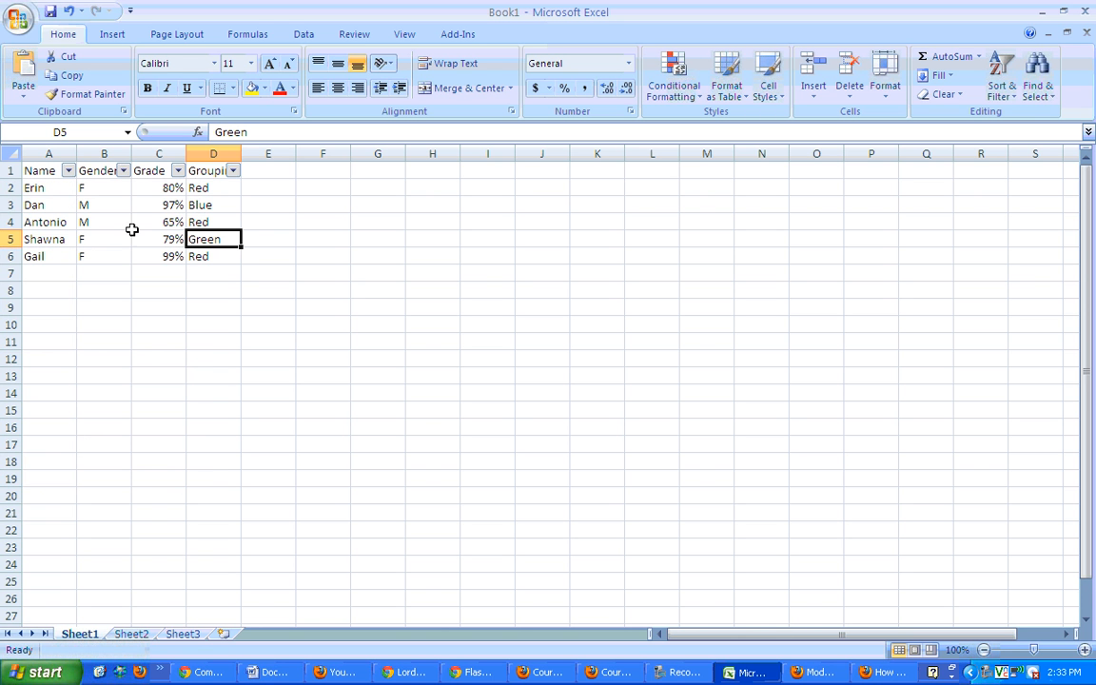
Apply a number filter to the Grade column for grades less than 80%.
{"action": "left_click", "coordinate": [178, 171]}
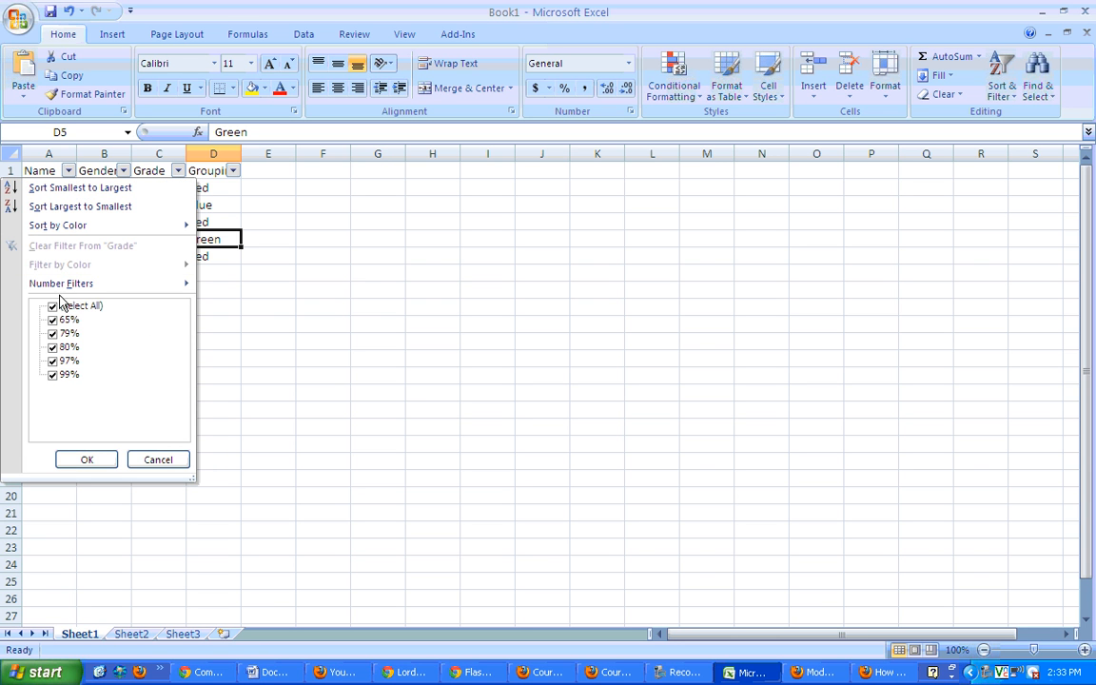
{"action": "mouse_move", "coordinate": [62, 285]}
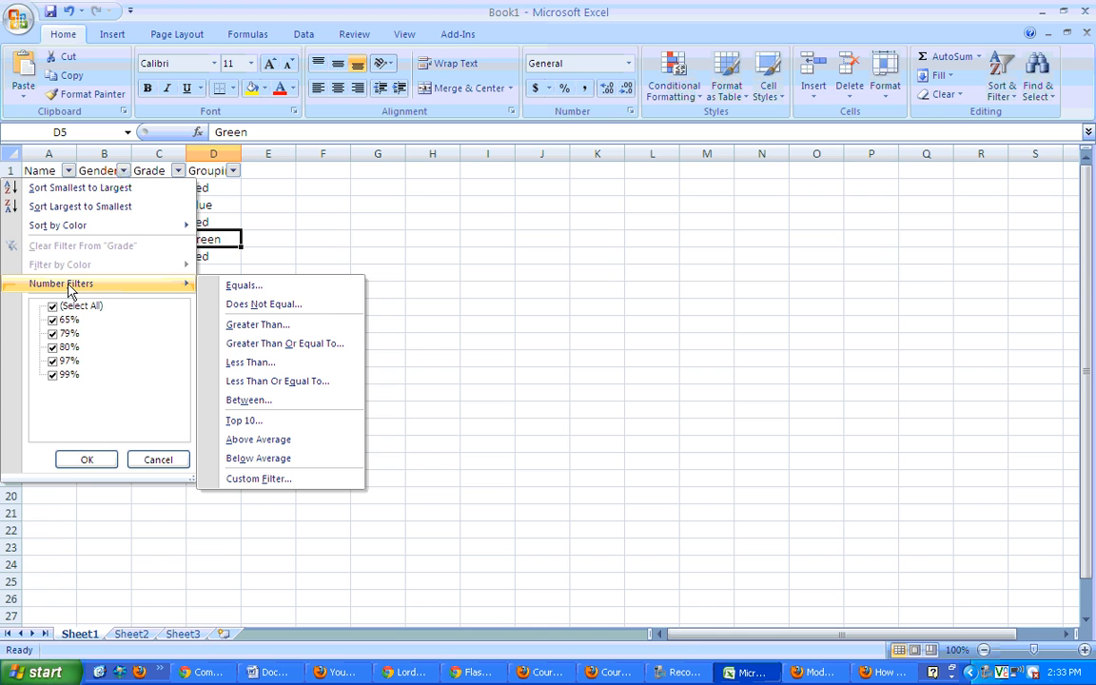
{"action": "left_click", "coordinate": [290, 365]}
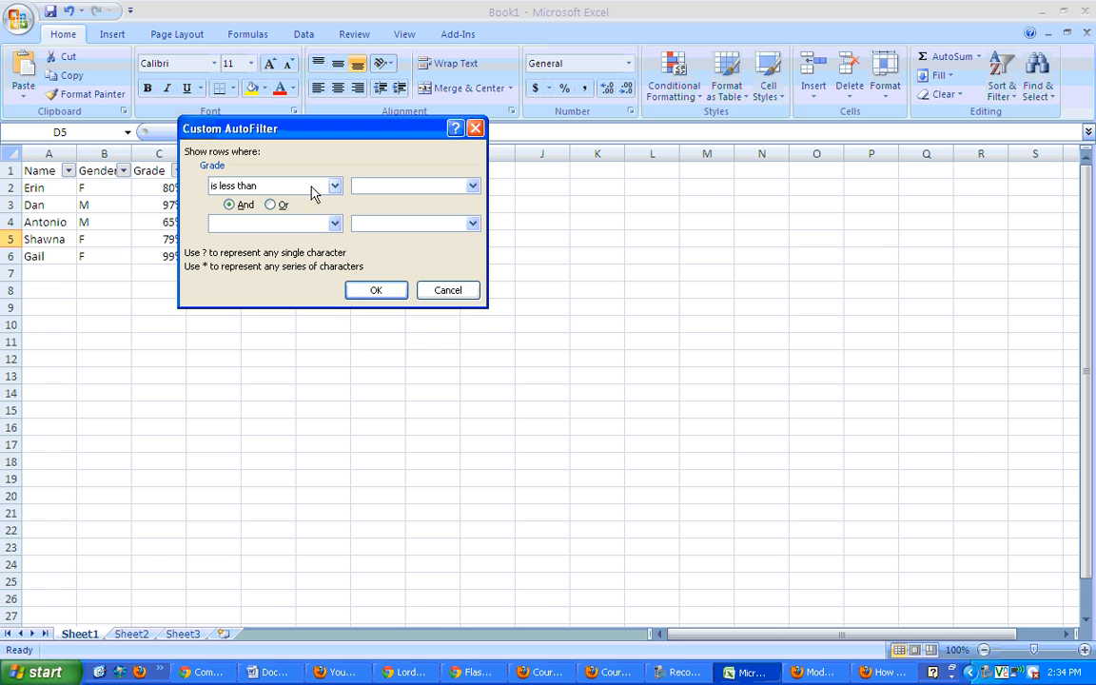
{"action": "type", "text": "80%"}
{"action": "left_click", "coordinate": [373, 289]}
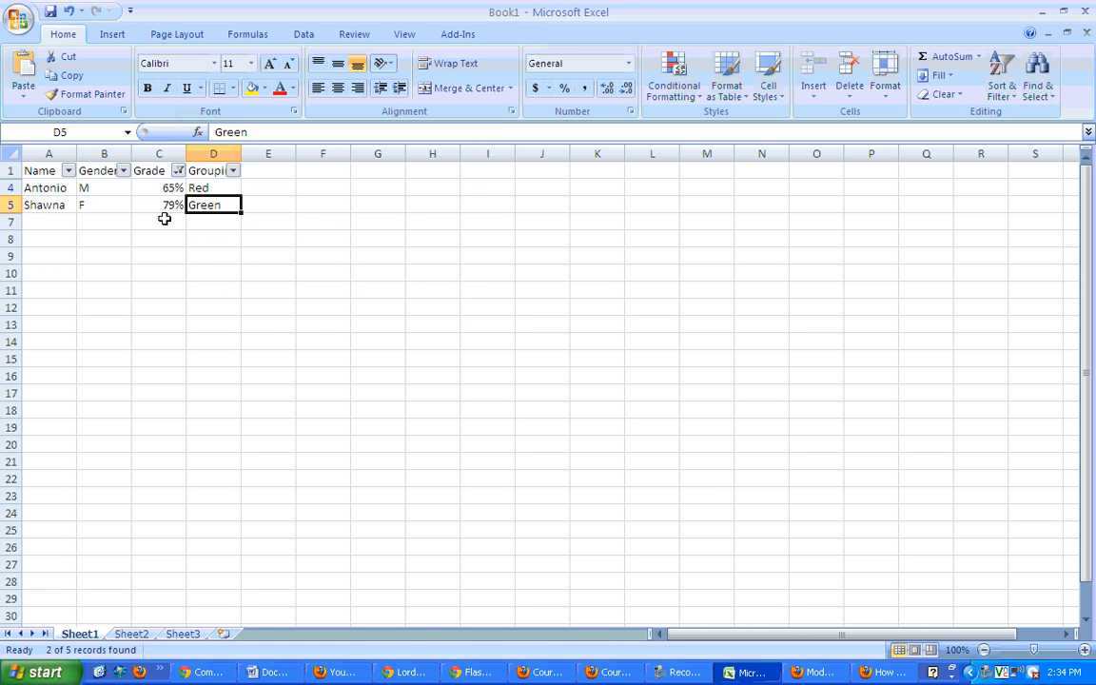
Narrow the list to male students by excluding F from the Gender column's filter.
{"action": "left_click", "coordinate": [125, 172]}
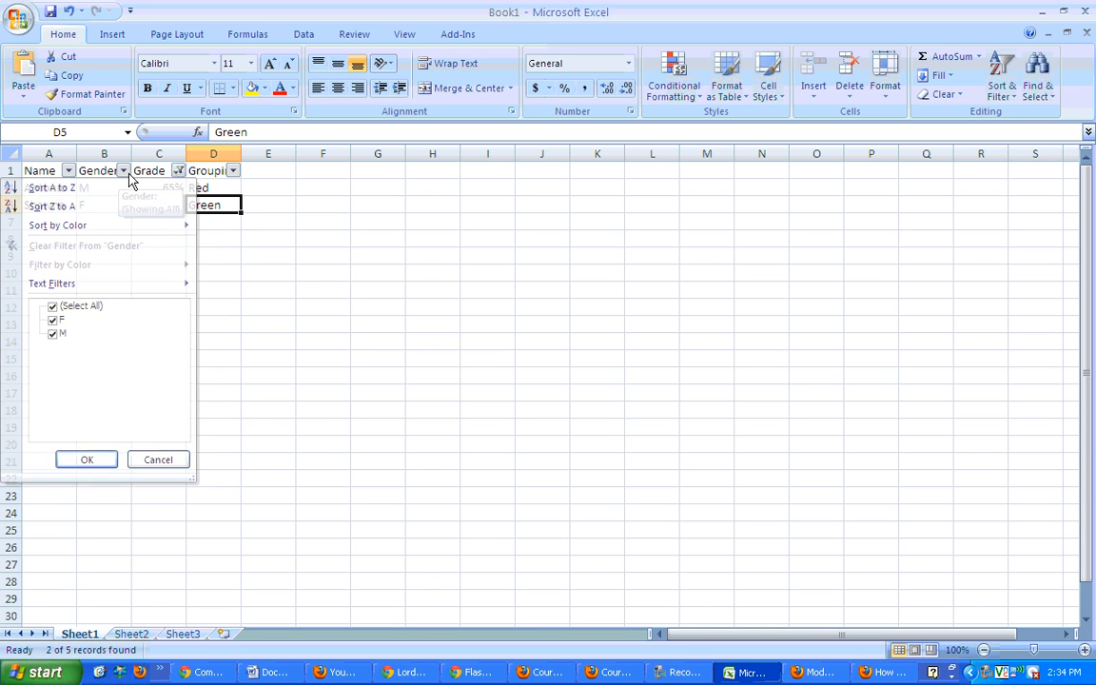
{"action": "left_click", "coordinate": [128, 177]}
{"action": "left_click", "coordinate": [127, 175]}
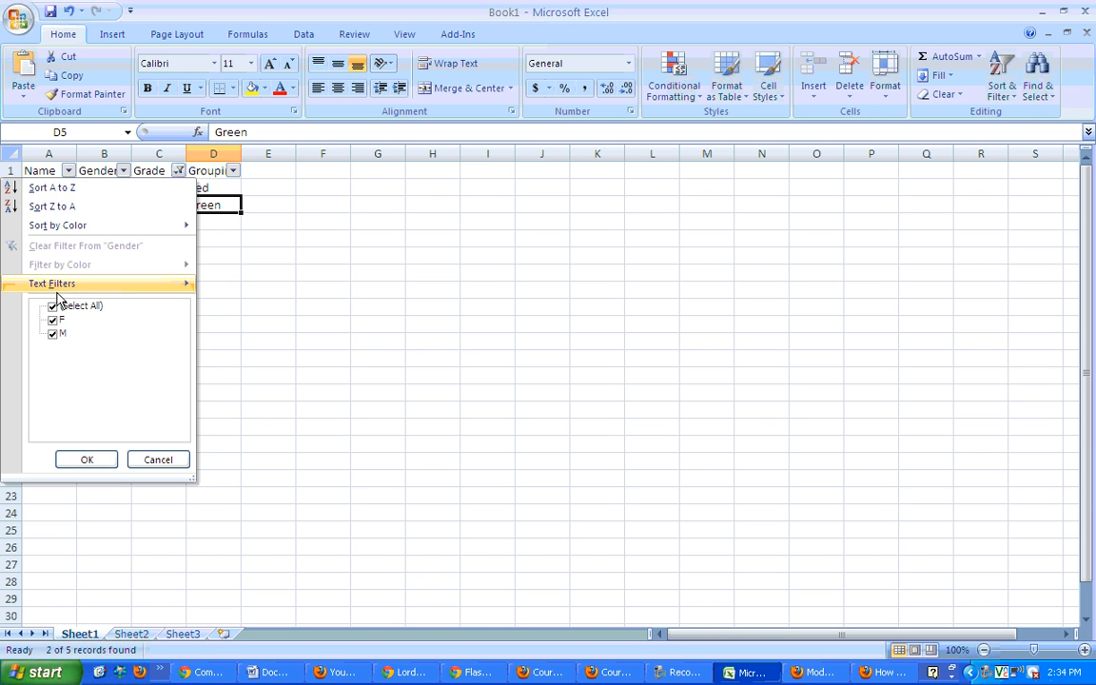
{"action": "left_click", "coordinate": [51, 322]}
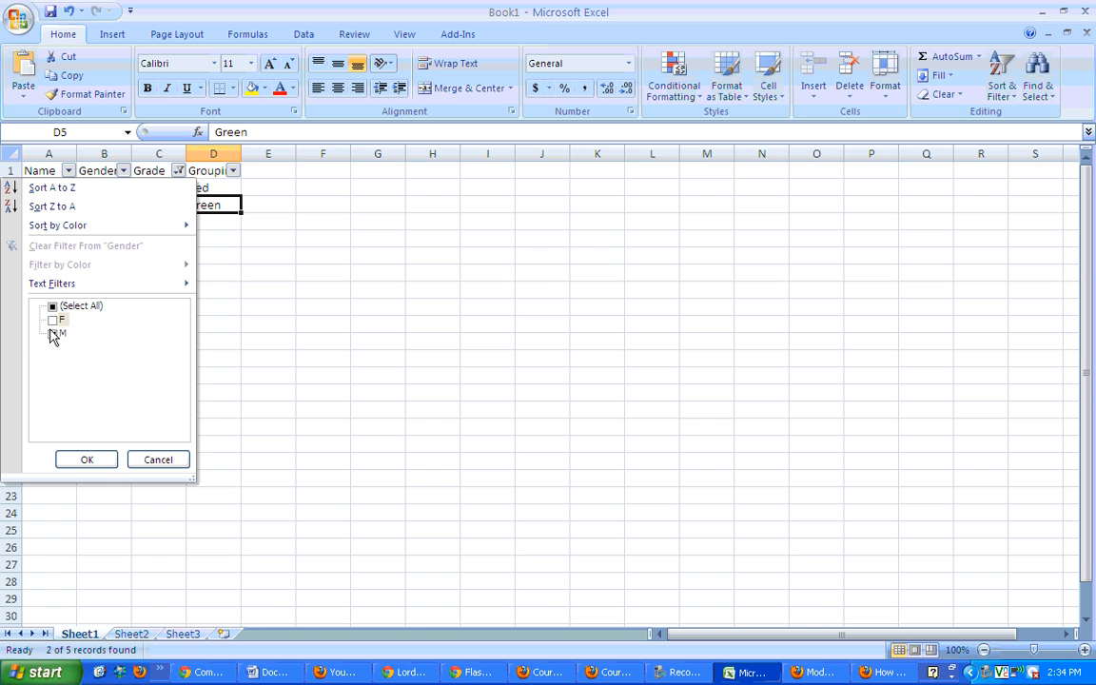
{"action": "left_click", "coordinate": [83, 460]}
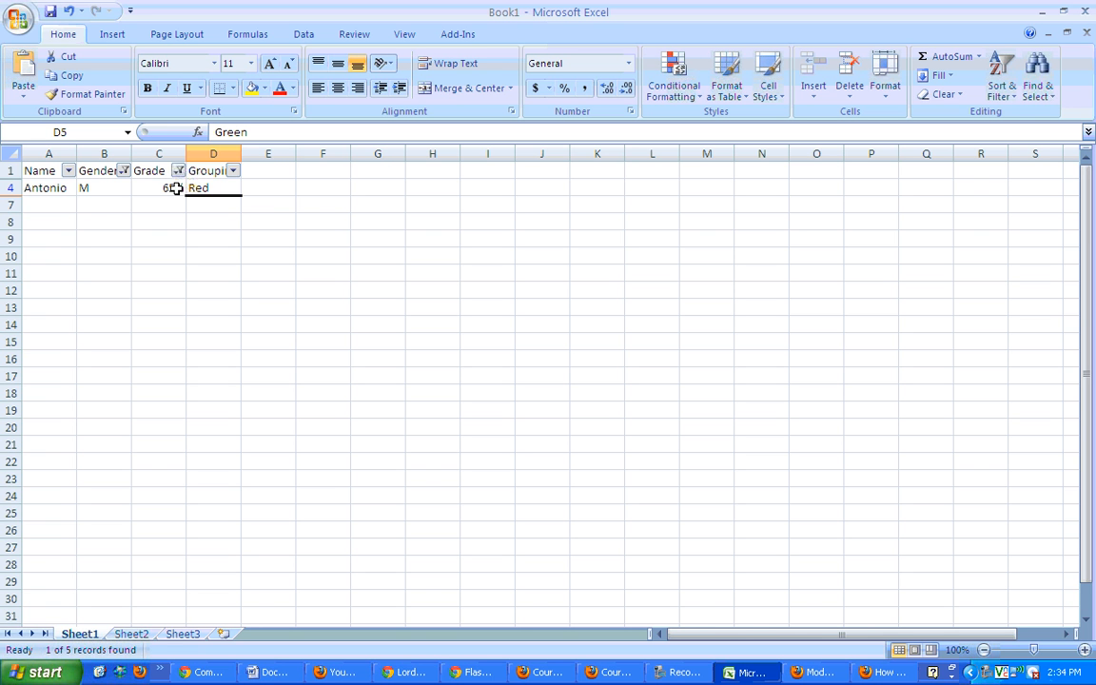
Undo the column filters and the header row filtering, keeping Red as the grouping in D6 by redoing that entry.
{"action": "left_click", "coordinate": [68, 12]}
{"action": "left_click", "coordinate": [69, 12]}
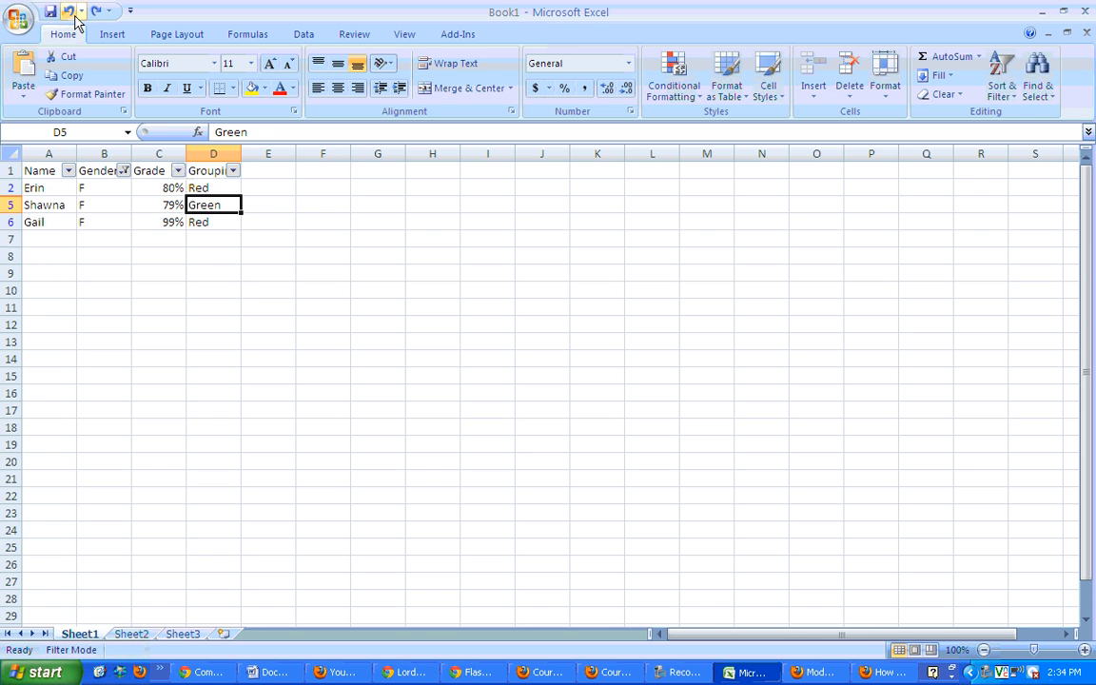
{"action": "left_click", "coordinate": [68, 12]}
{"action": "left_click", "coordinate": [69, 12]}
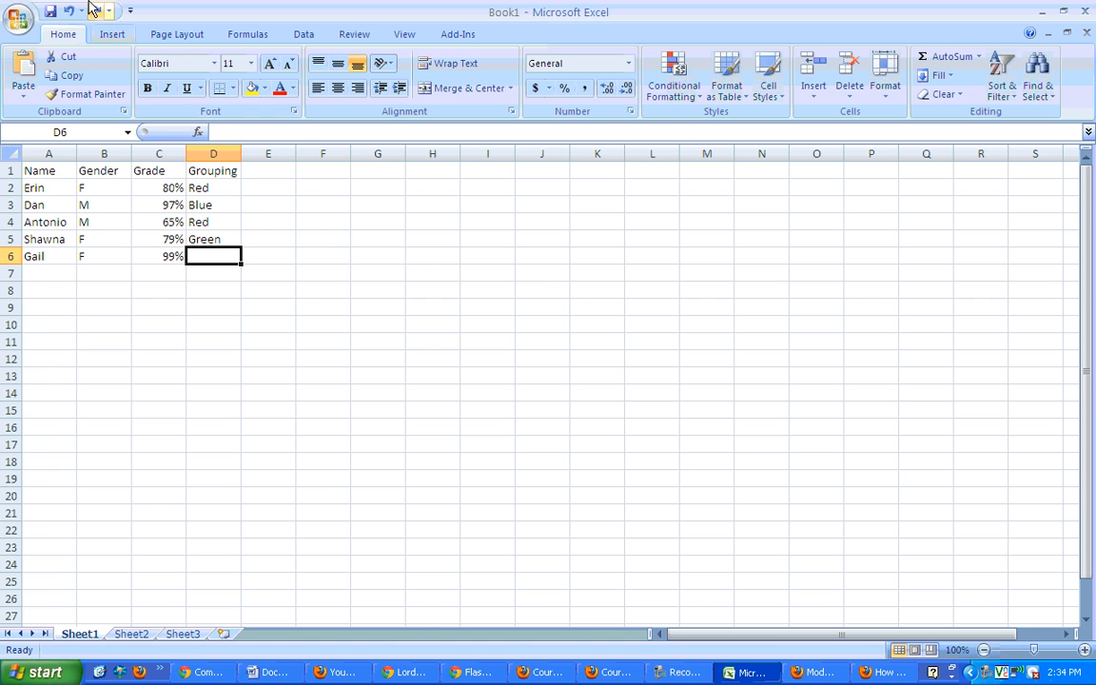
{"action": "left_click", "coordinate": [94, 10]}
Turn filtering back on for the header cells A1:D1.
{"action": "left_click", "coordinate": [260, 213]}
{"action": "left_click_drag", "start_coordinate": [228, 169], "coordinate": [31, 171]}
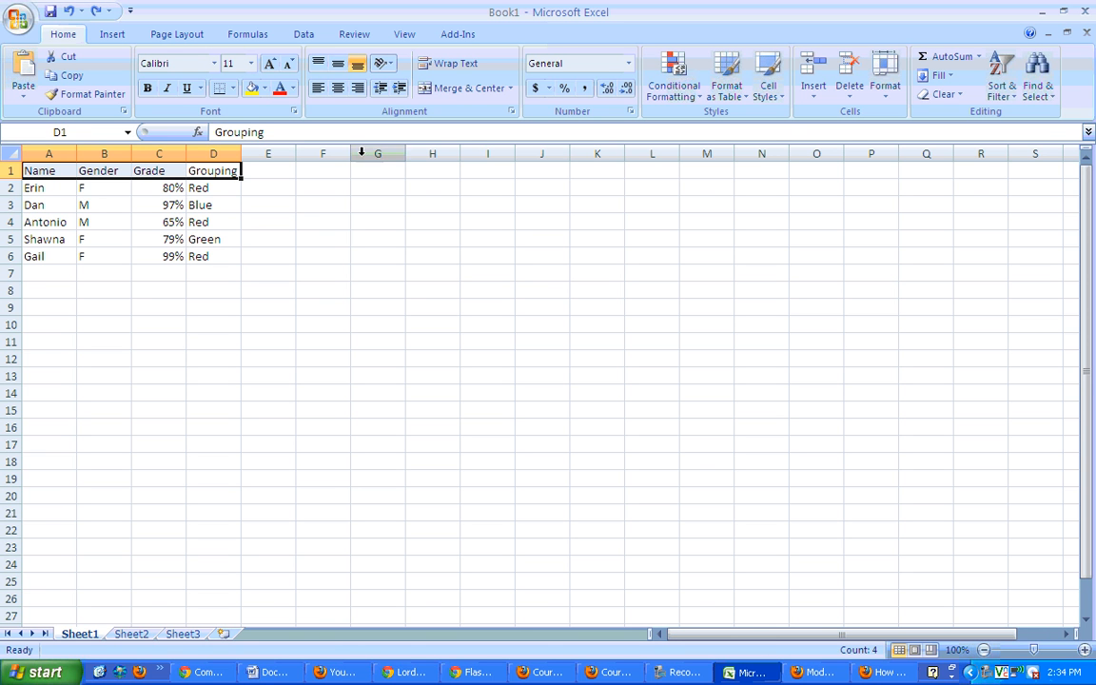
{"action": "left_click", "coordinate": [1000, 90]}
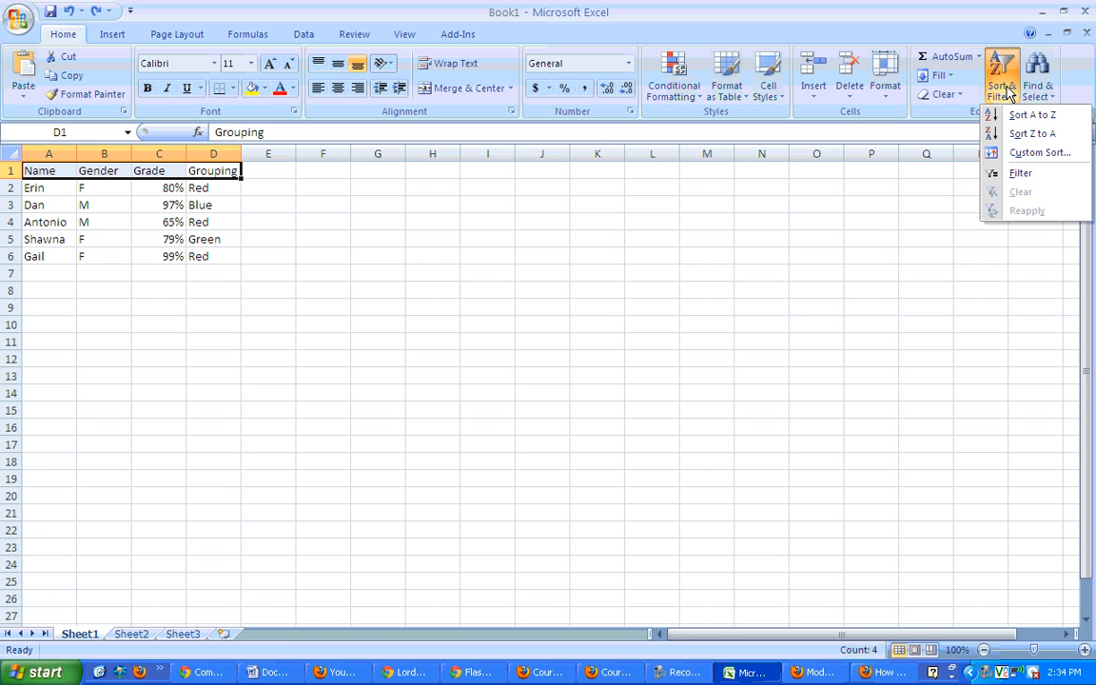
{"action": "left_click", "coordinate": [1016, 175]}
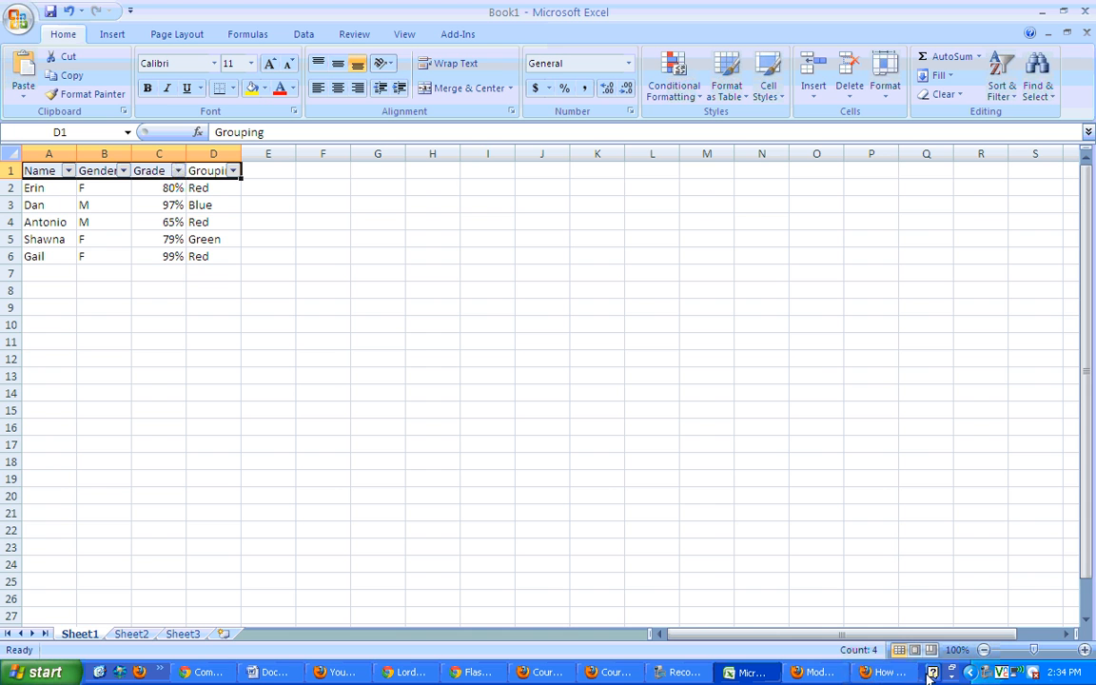
{"action": "left_click", "coordinate": [708, 675]}
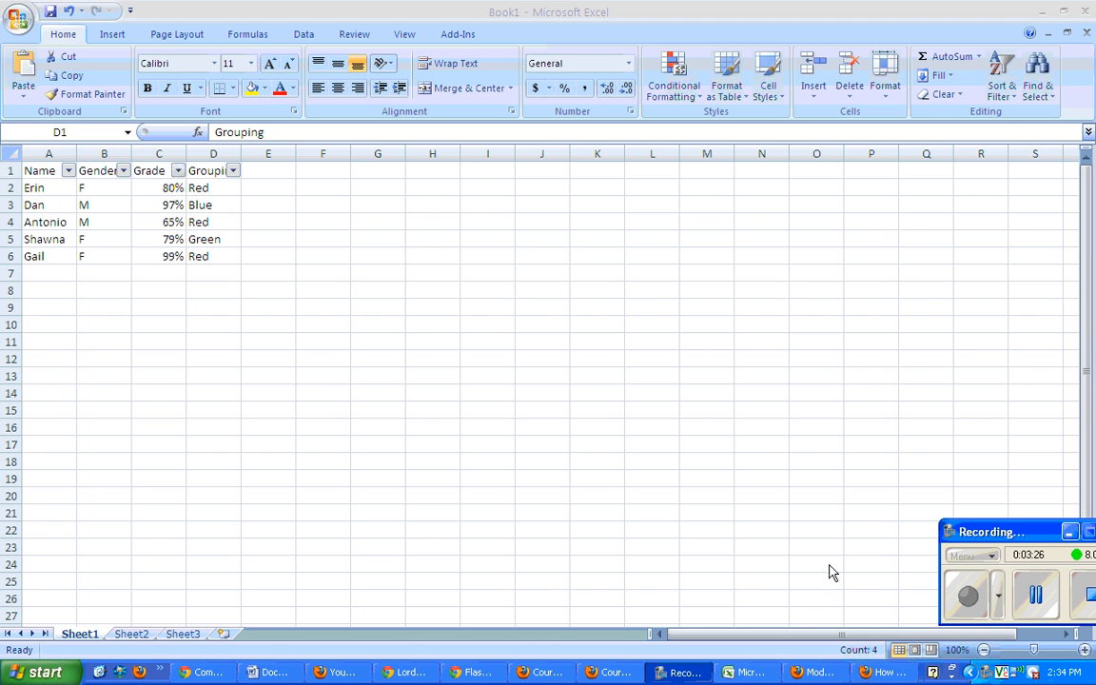